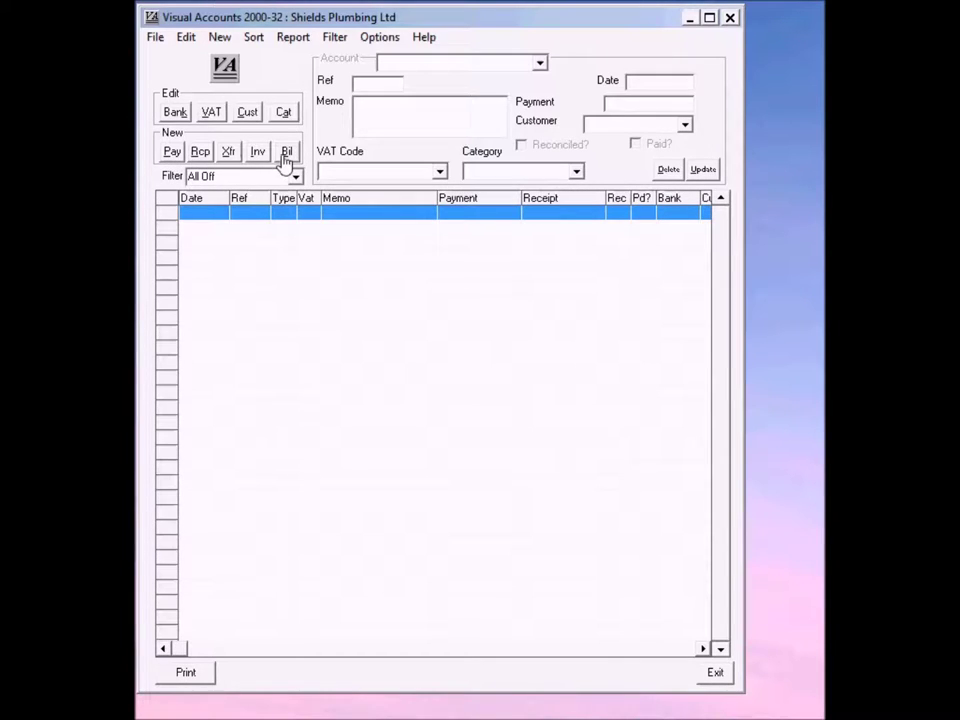
Step: Start a new payment entry 000001, after briefly comparing the Receipt and Transfer modes
click(172, 152)
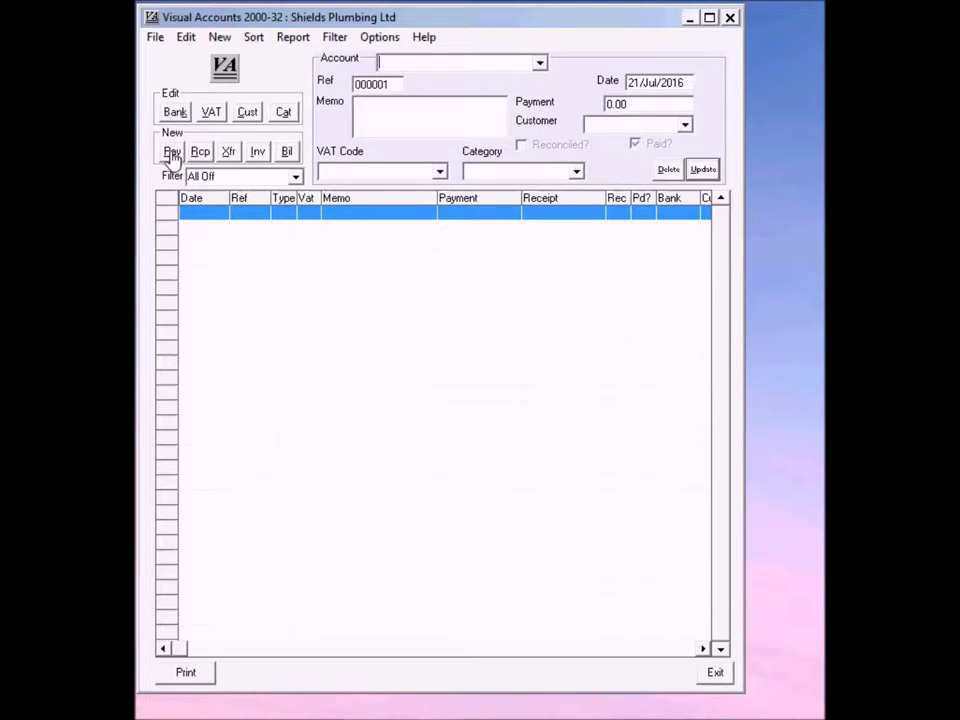
click(222, 40)
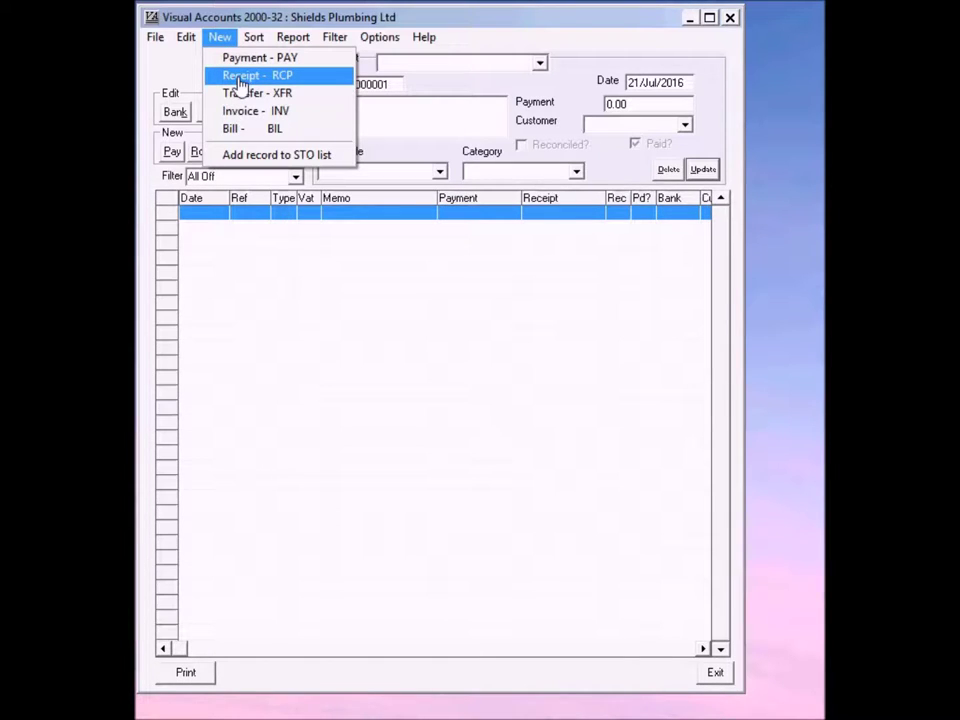
click(240, 78)
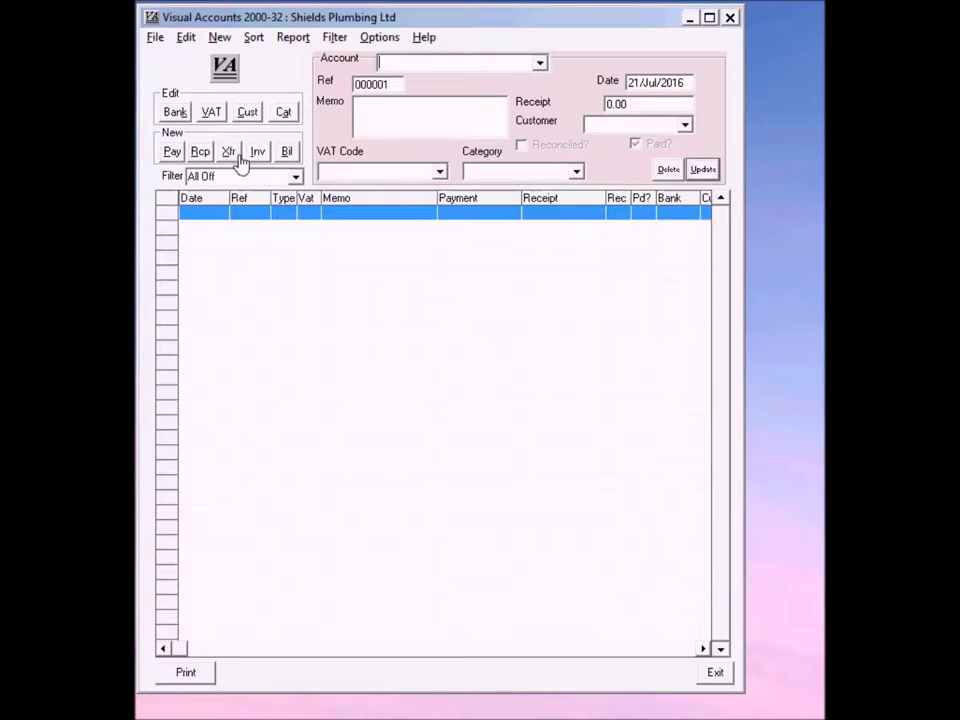
click(238, 157)
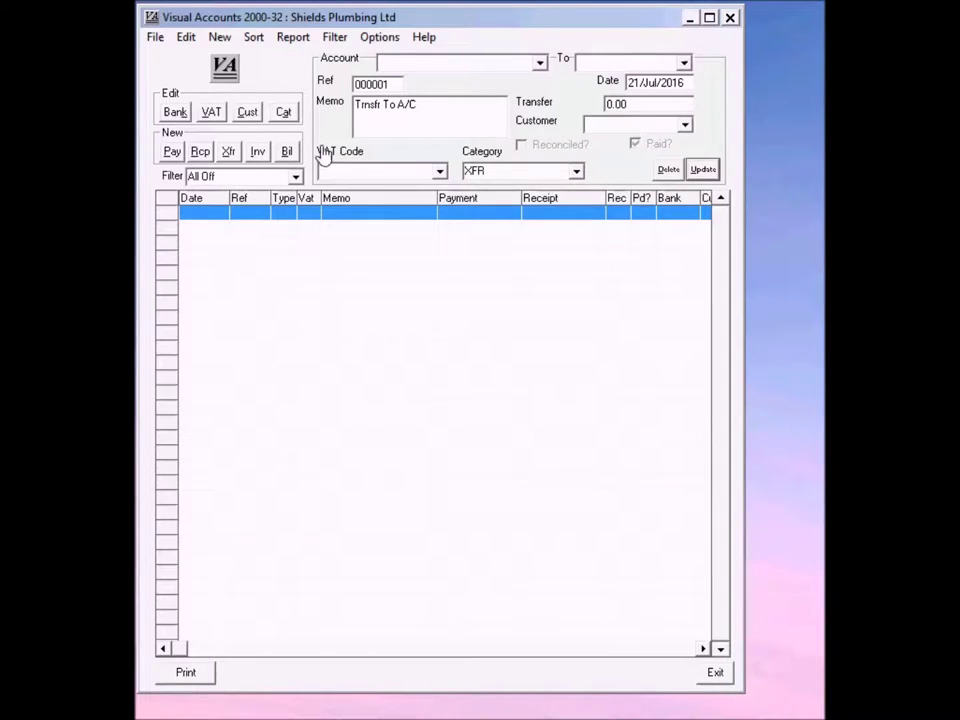
click(173, 152)
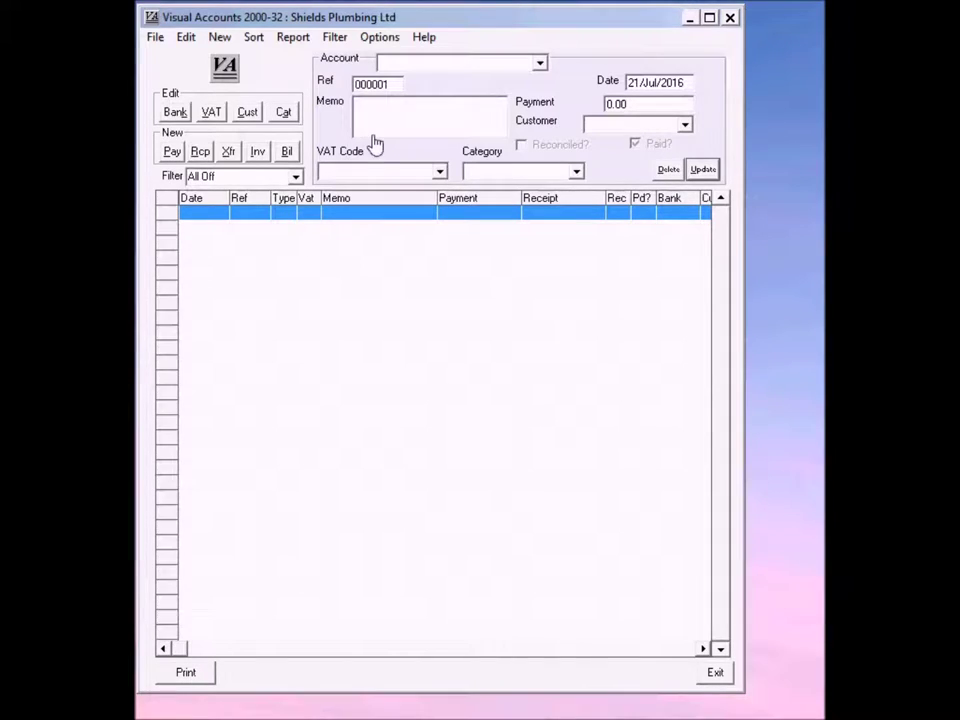
click(539, 64)
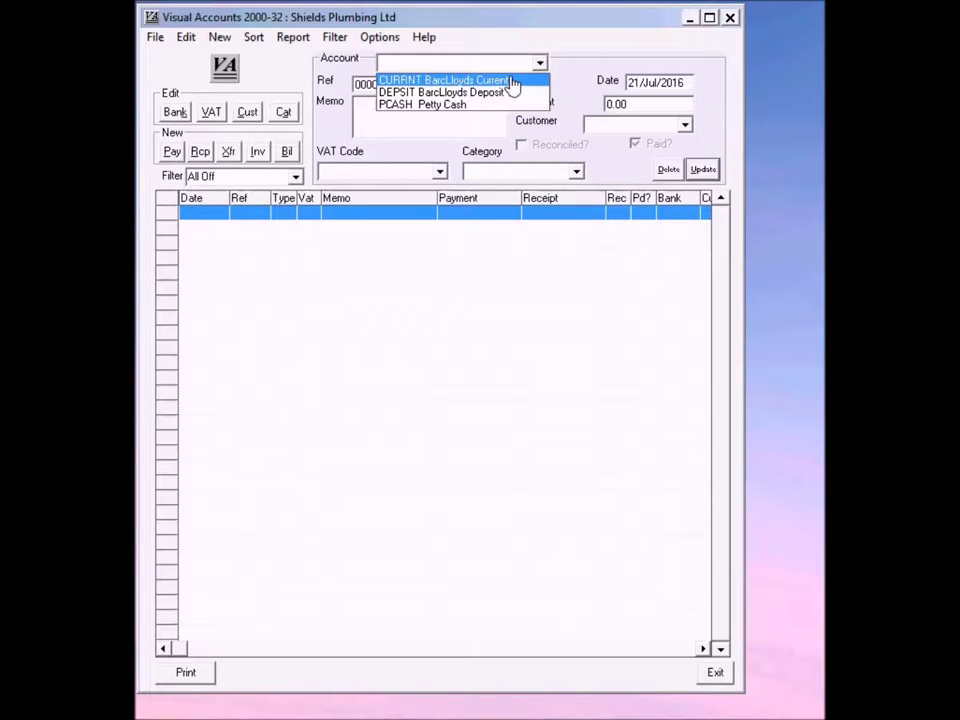
Step: Pay from the BarcLloyds Current (CURRNT) account, dated 01/Jul/2016
click(510, 80)
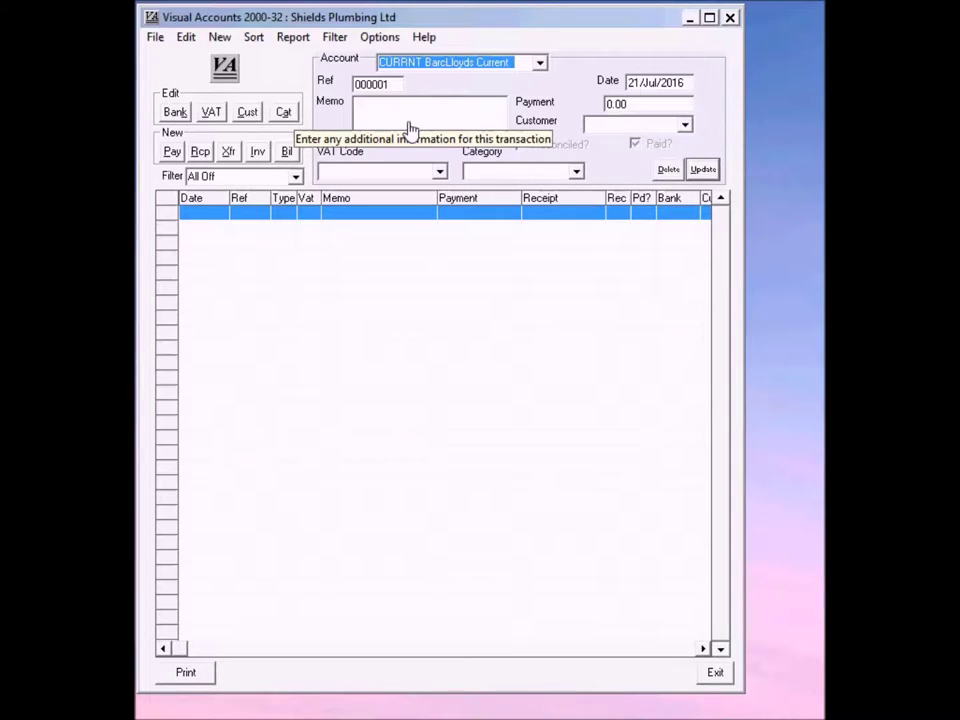
click(646, 88)
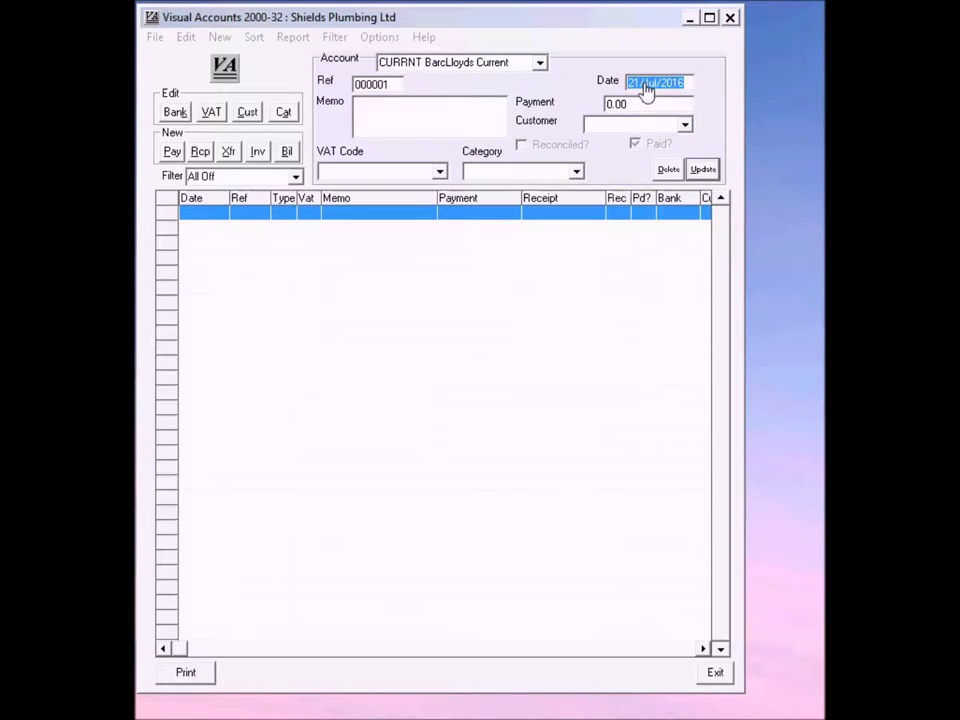
click(646, 88)
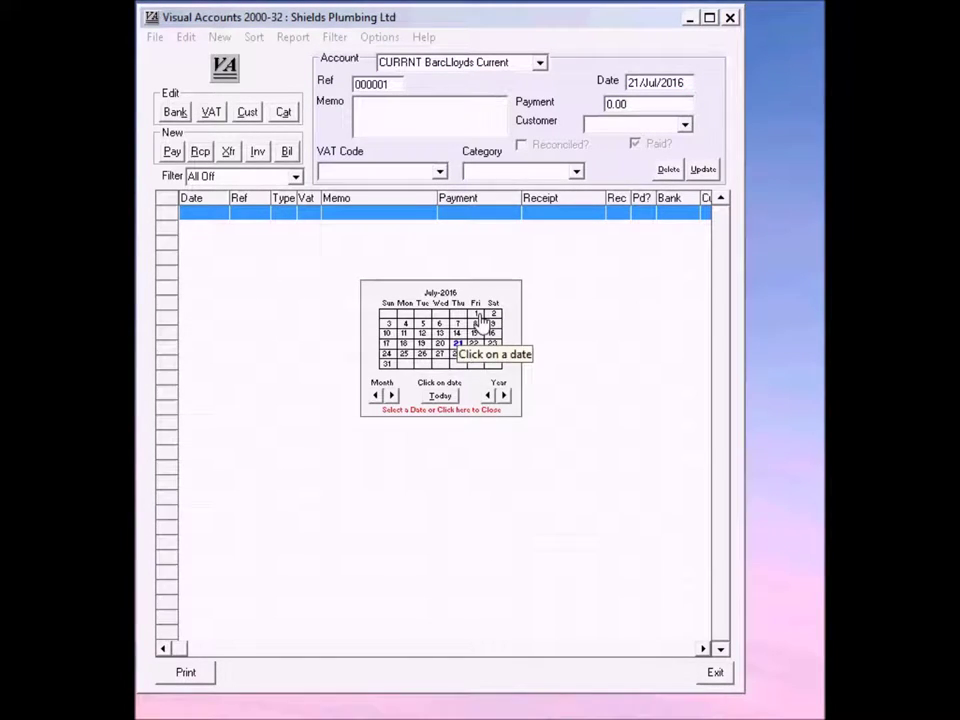
click(478, 316)
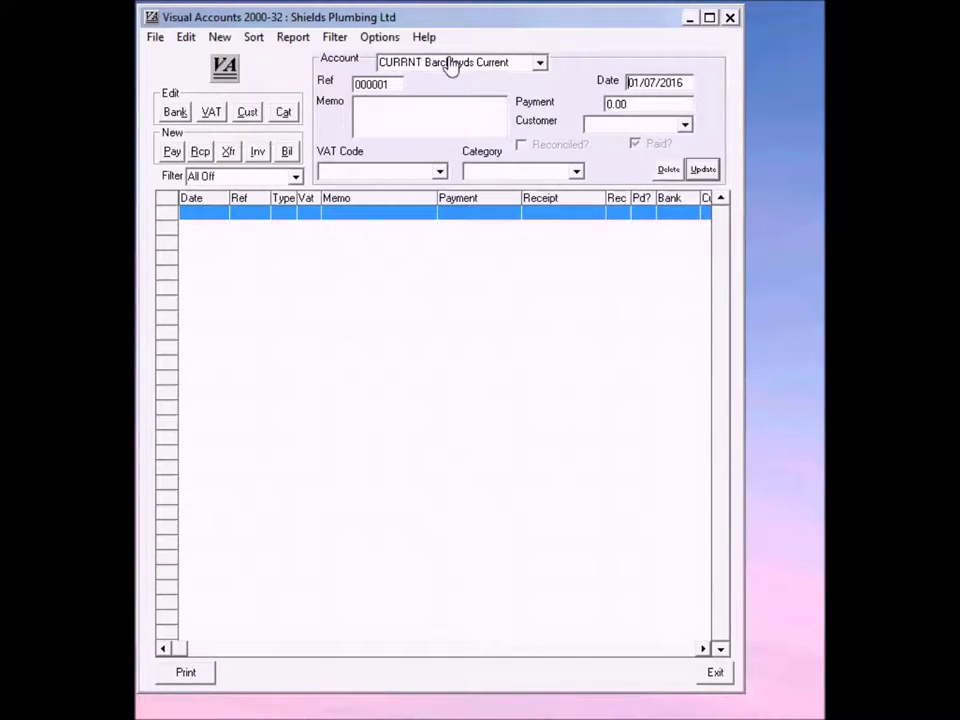
click(660, 88)
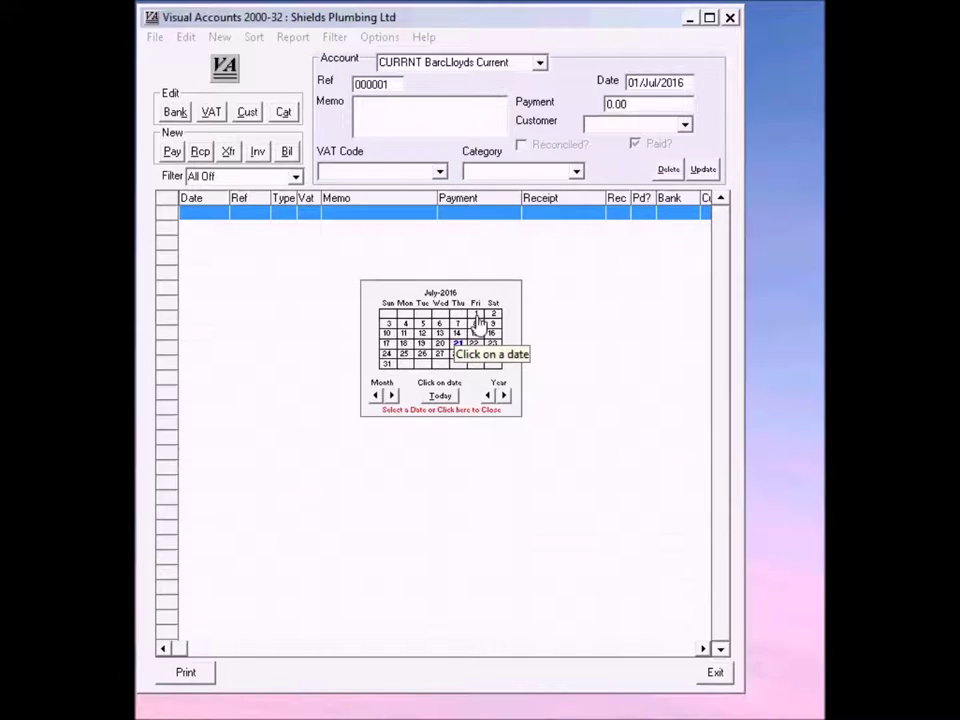
click(475, 314)
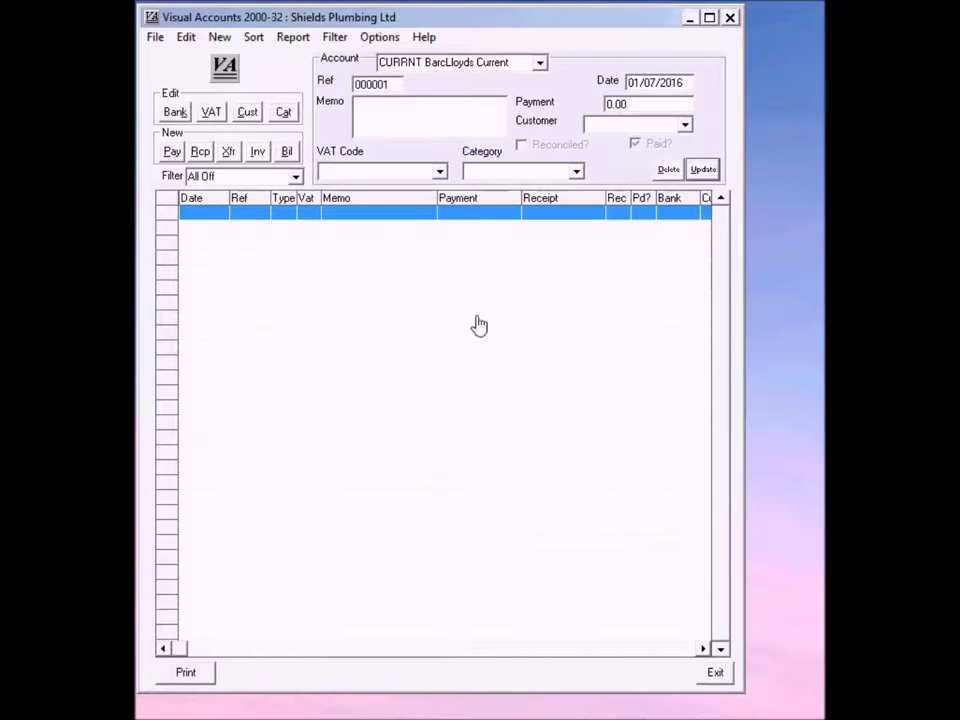
Step: Enter memo Petrol, amount 45.00, and customer code SAFWYS
click(433, 117)
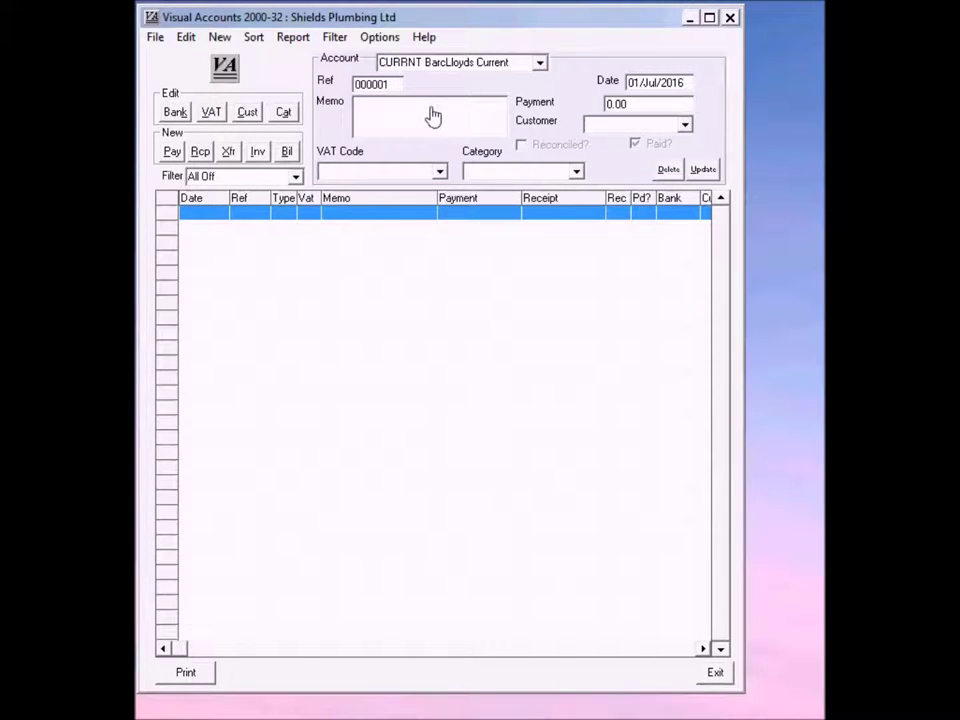
text(Petrol)
key(Tab)
text(45)
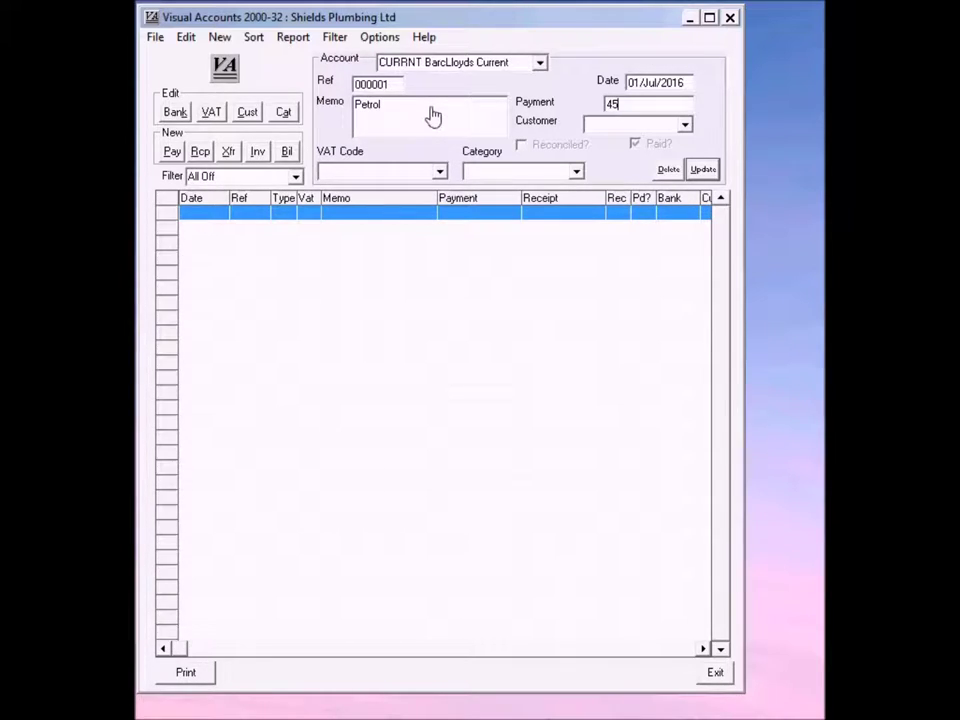
key(Tab)
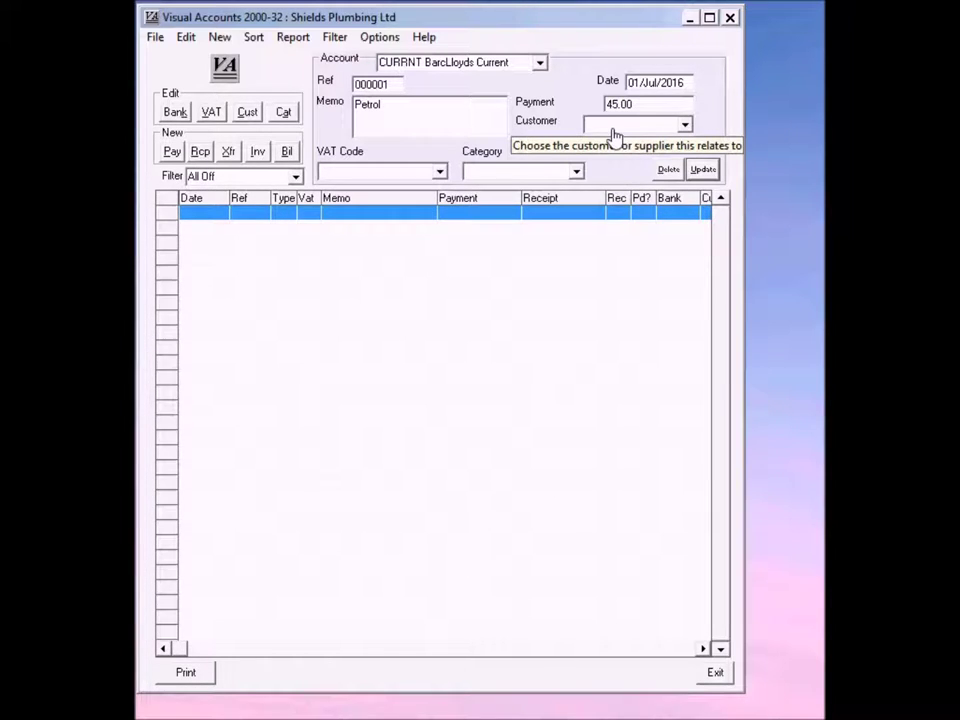
click(685, 125)
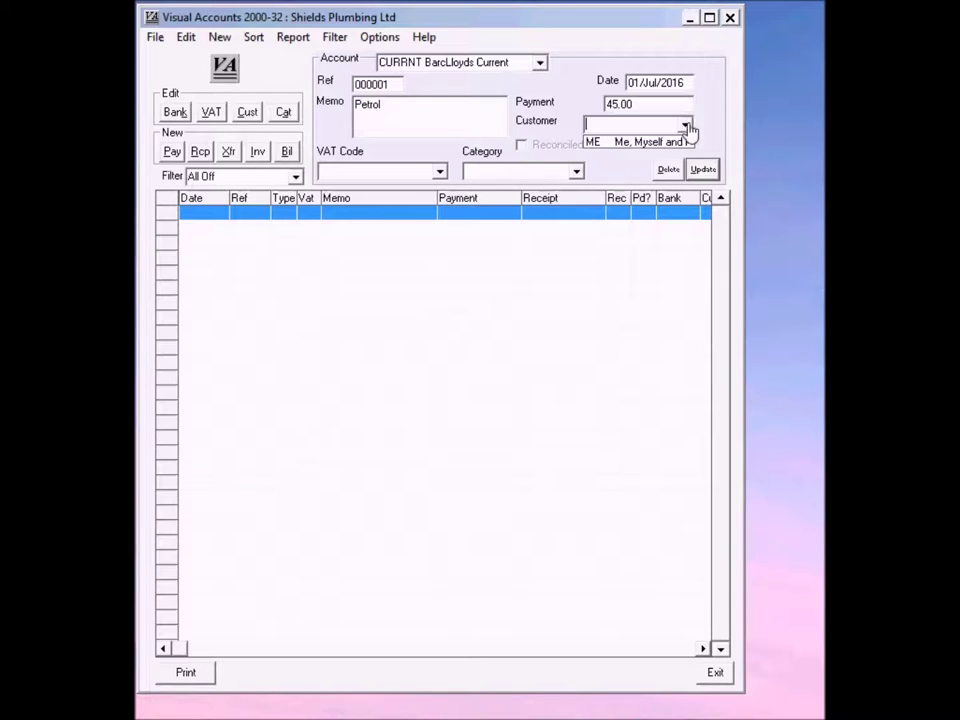
text(SAFWYS)
Step: Create customer SAFWYS as Safeways Supermarket with its address, and assign it to the payment
key(Return)
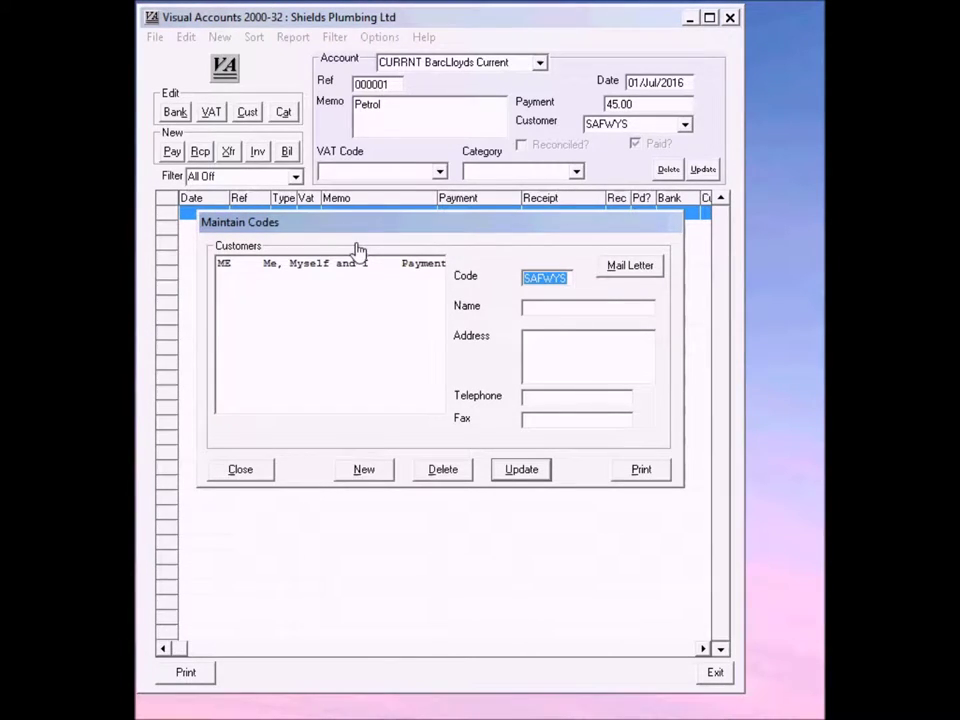
click(550, 316)
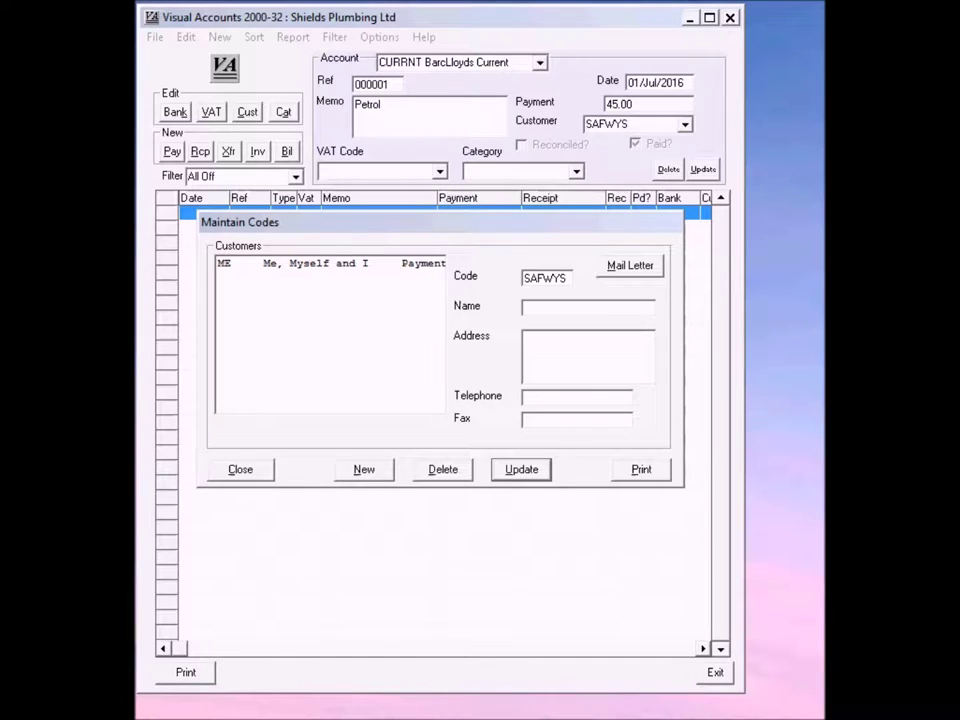
click(575, 317)
text(Safeways Supermarket)
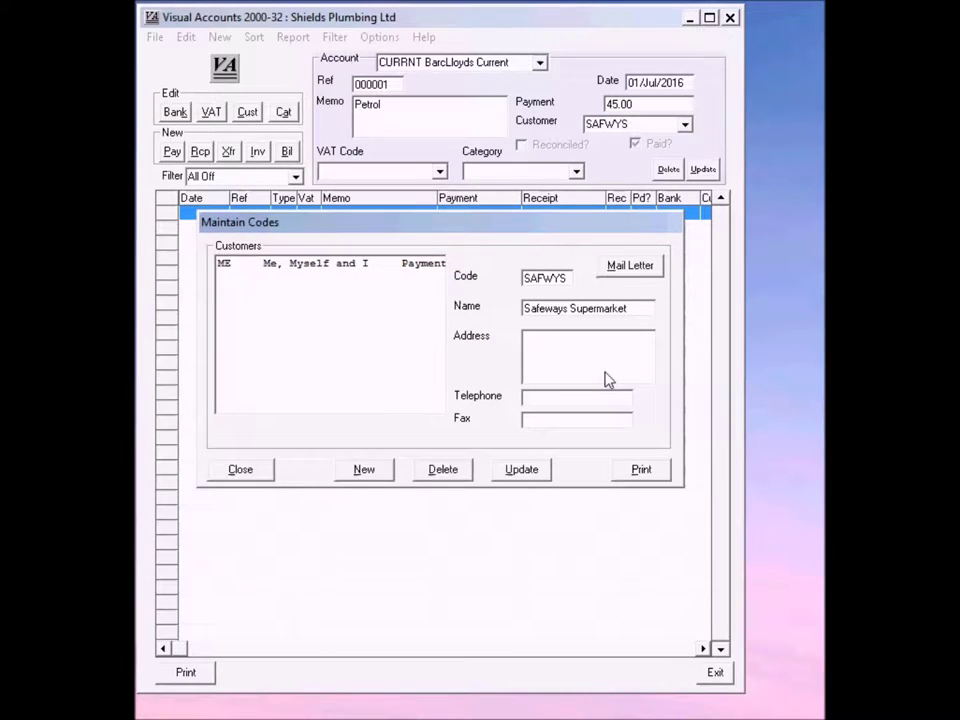
text(27, the Arcade, Little Biggington, Smoke-on-the-Water Wye)
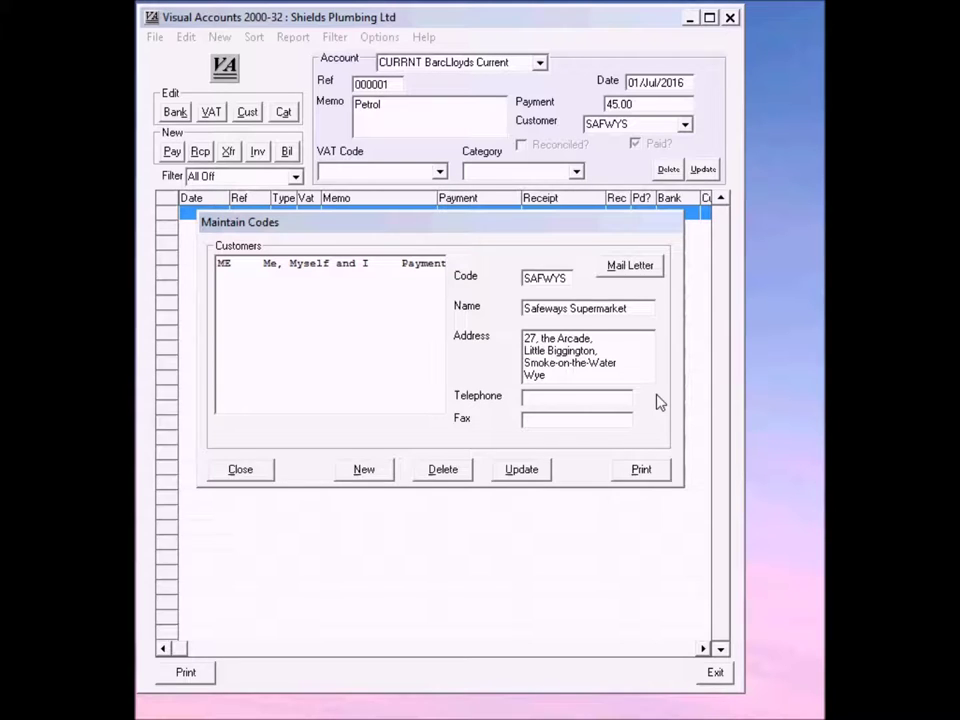
click(531, 474)
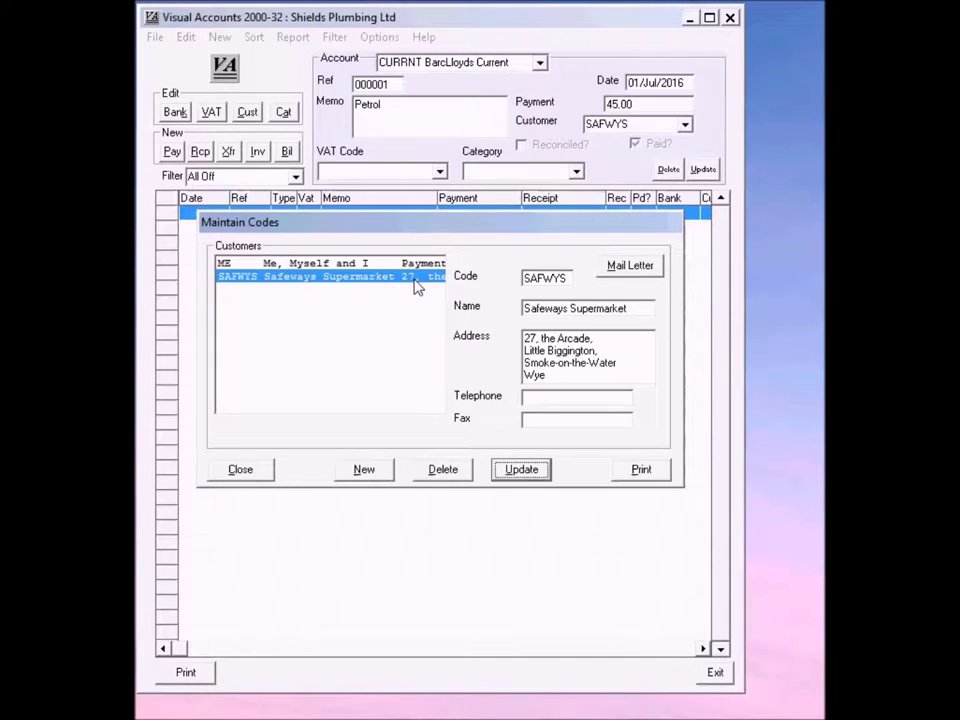
click(241, 469)
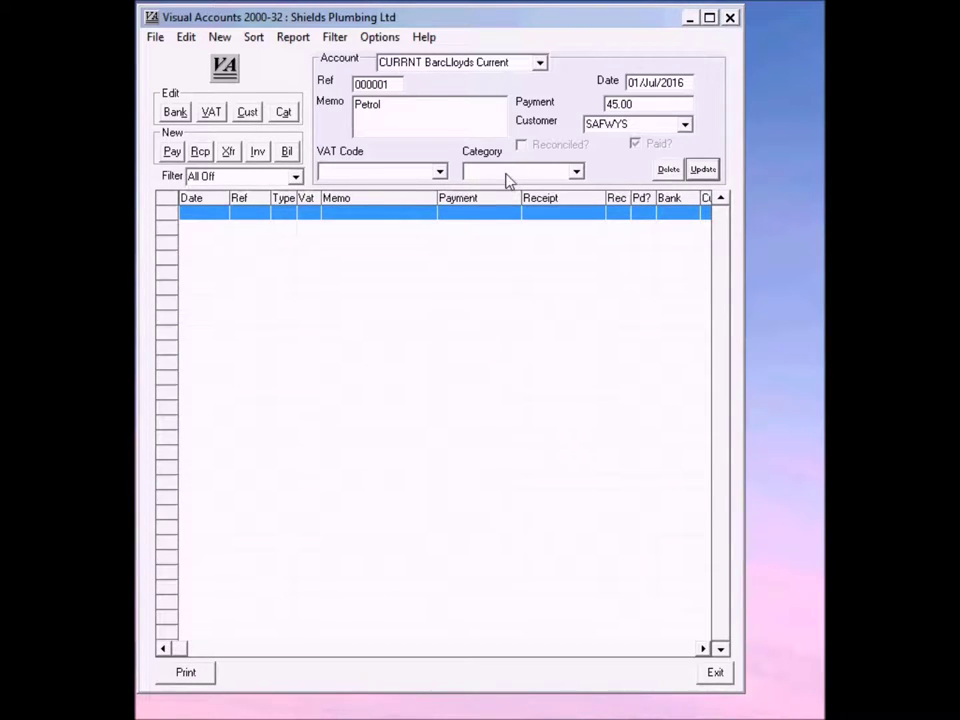
Step: Give the Petrol payment STD Standard Rate VAT and category CGAS Car - Fuel, and save it
click(440, 172)
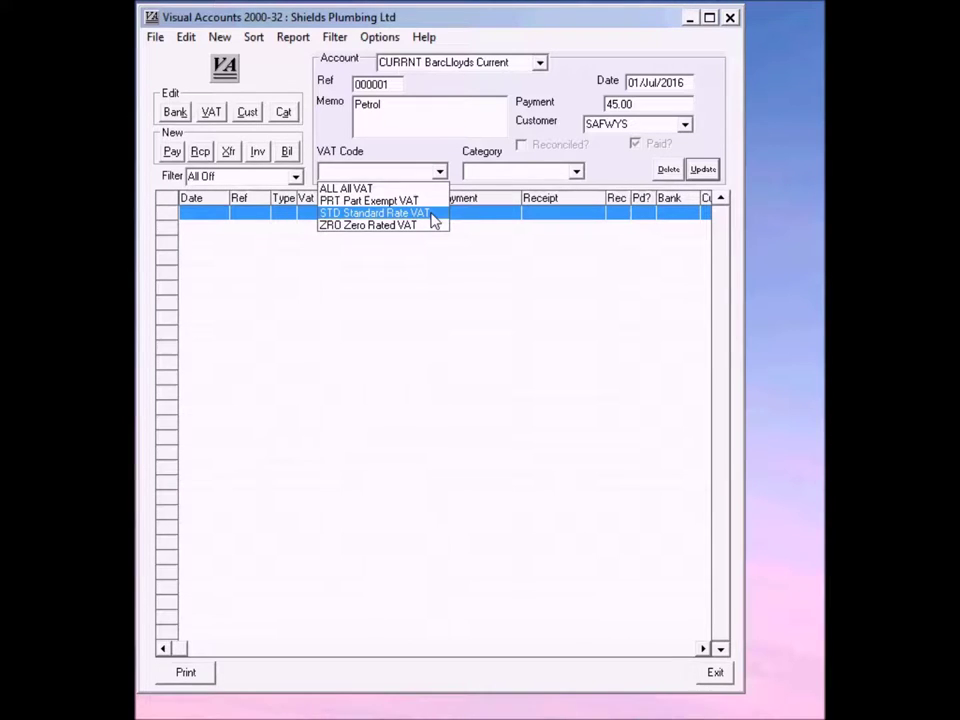
click(434, 213)
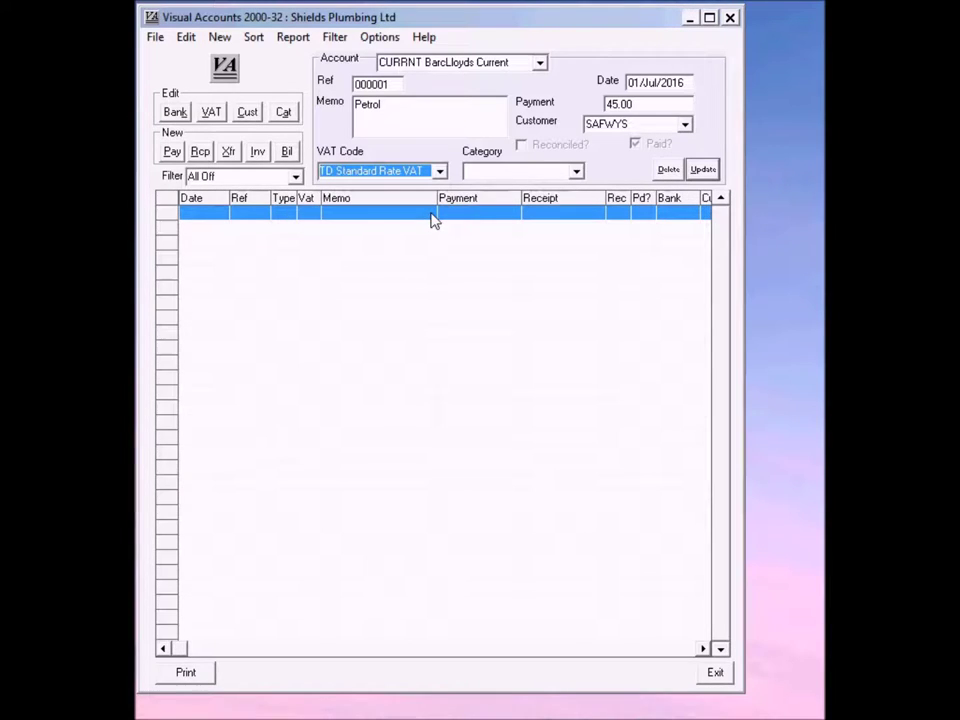
click(576, 172)
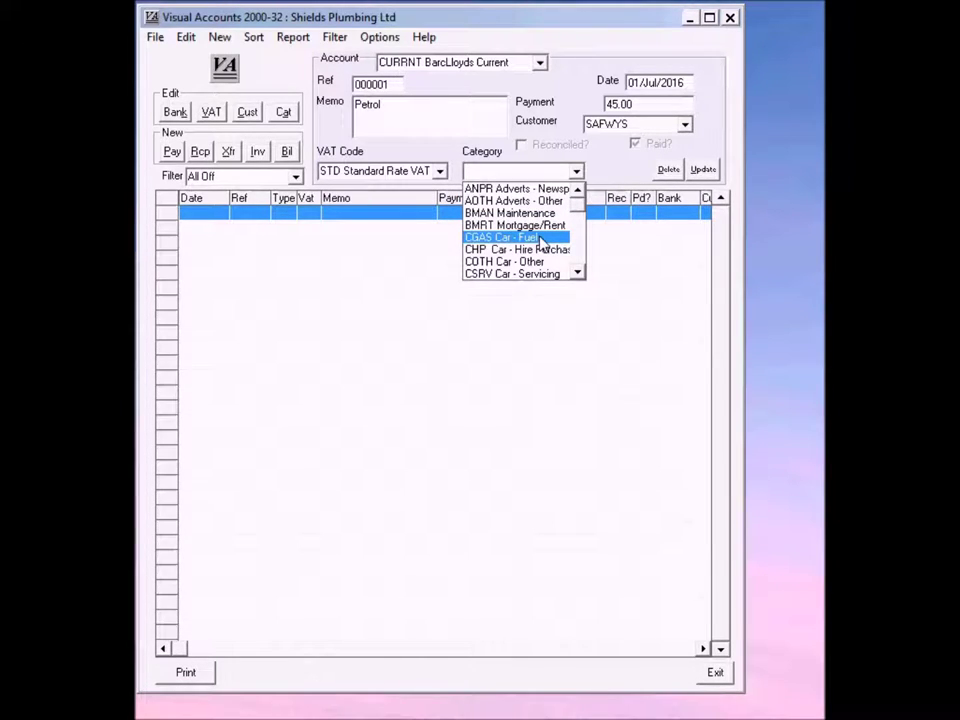
click(540, 240)
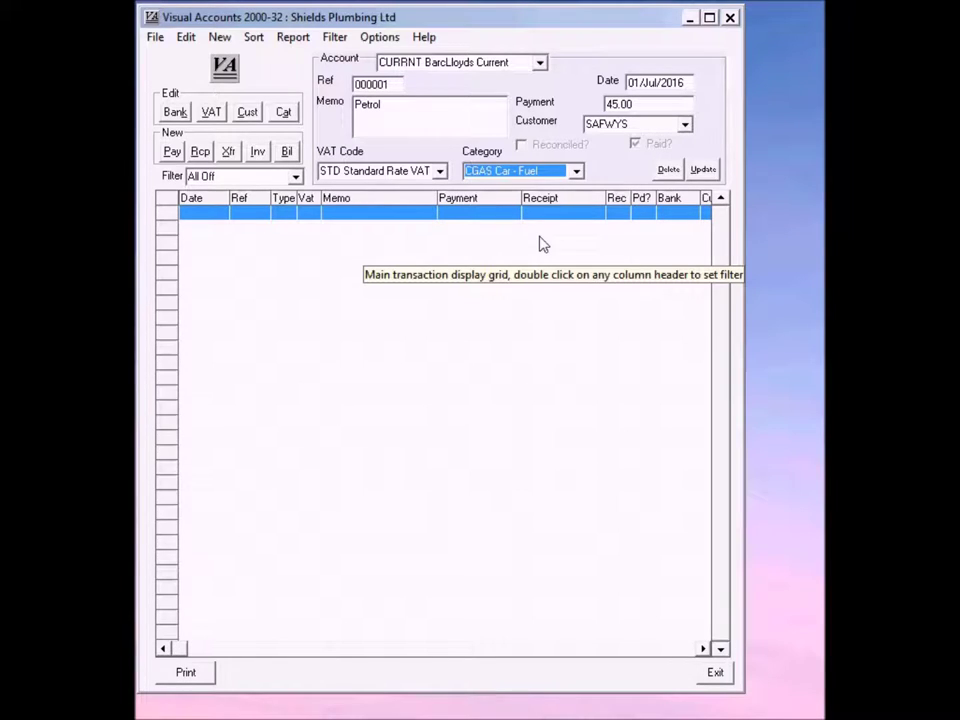
click(704, 170)
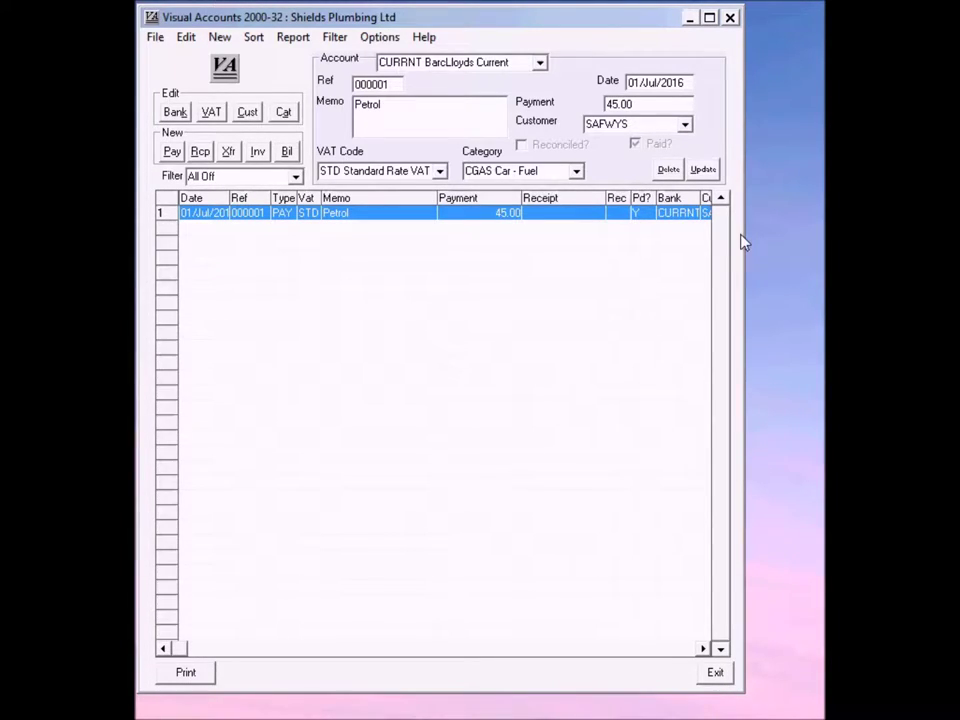
drag(743, 241, 824, 241)
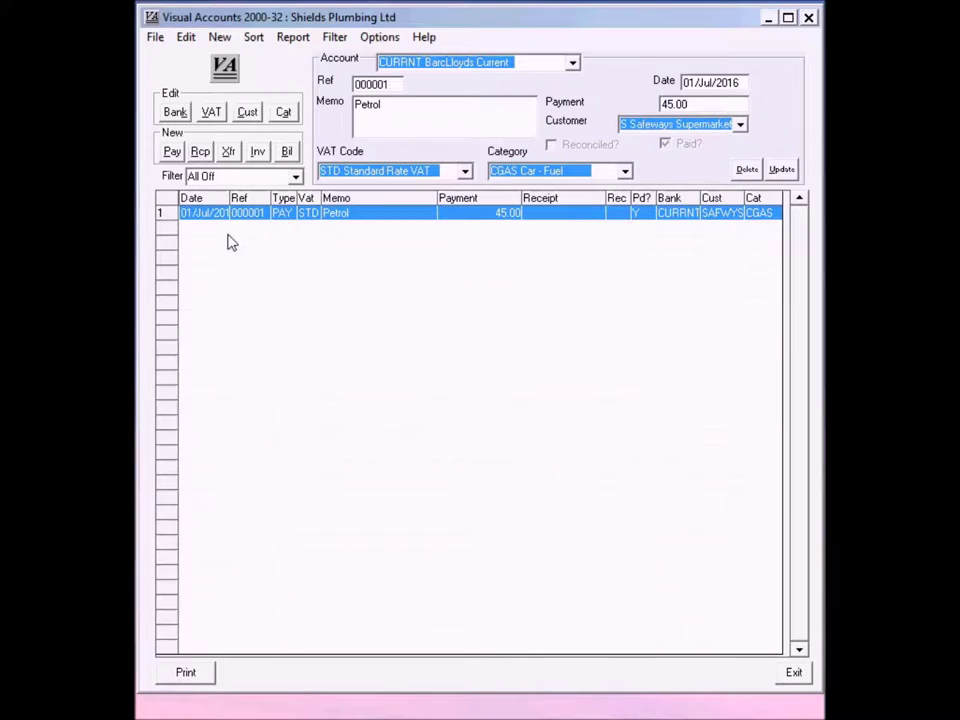
Step: Widen the Date column so the ledger shows full dates like 01/Jul/2016
drag(232, 198, 244, 198)
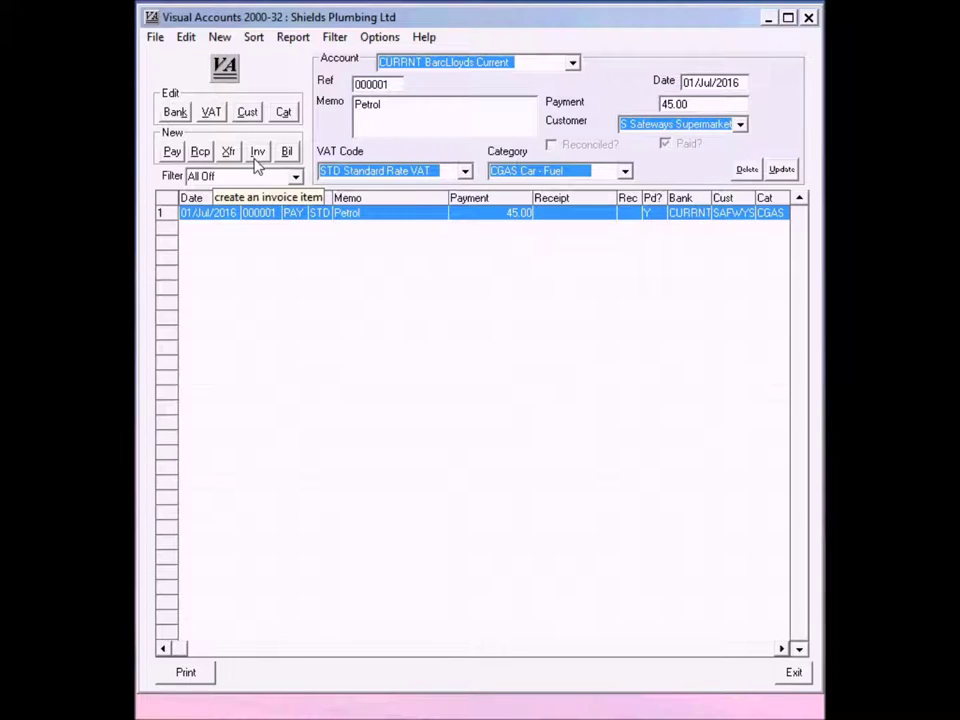
click(444, 114)
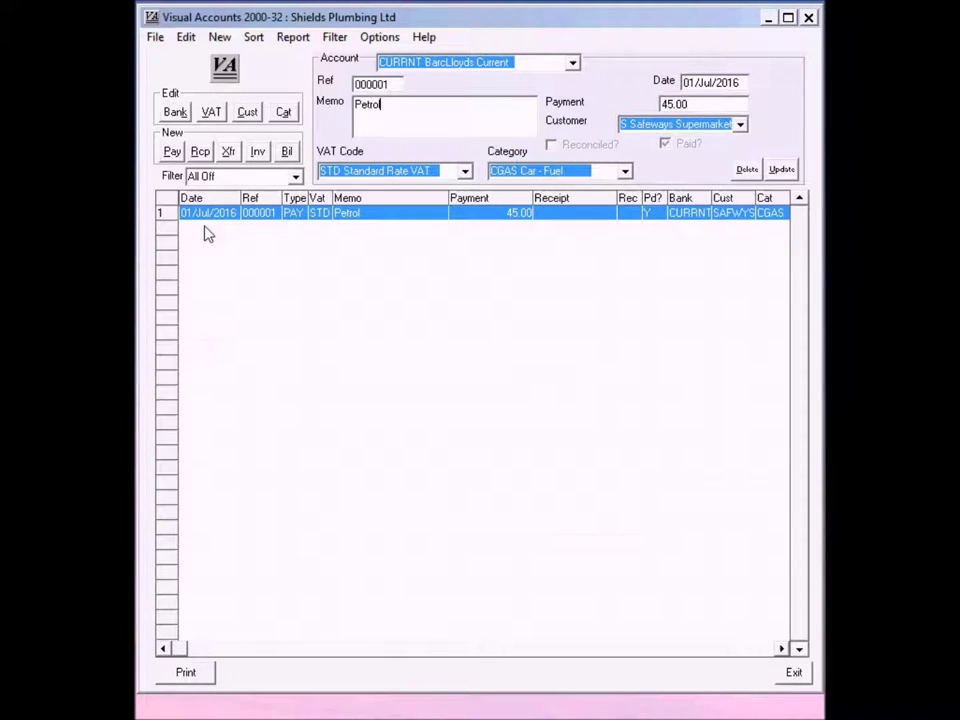
Step: Start receipt 000002 dated 03/Jul/2016
click(201, 152)
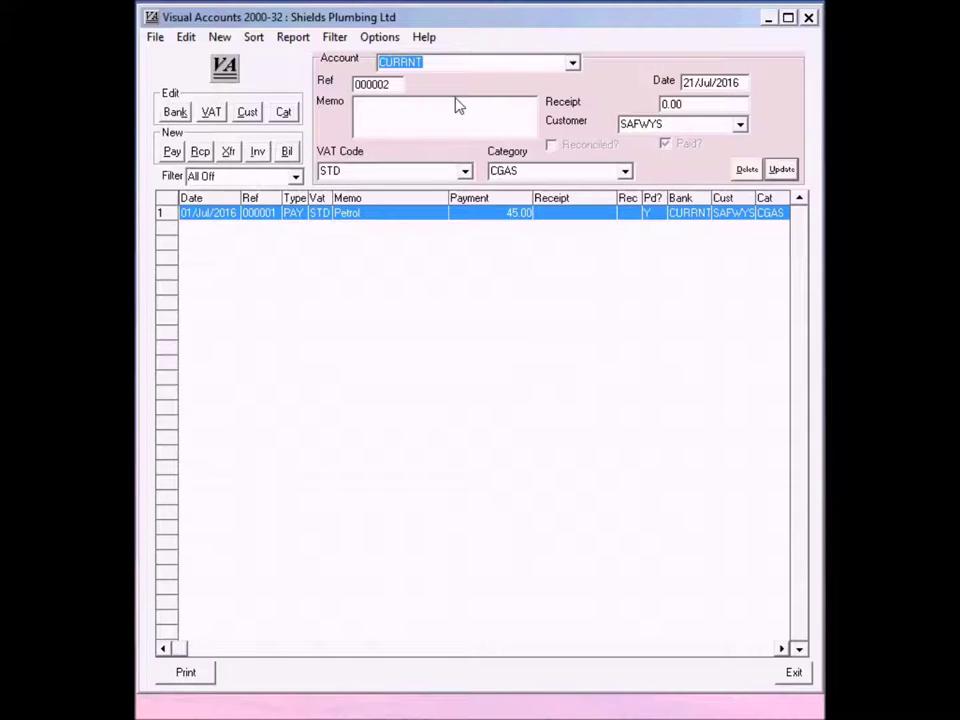
click(396, 90)
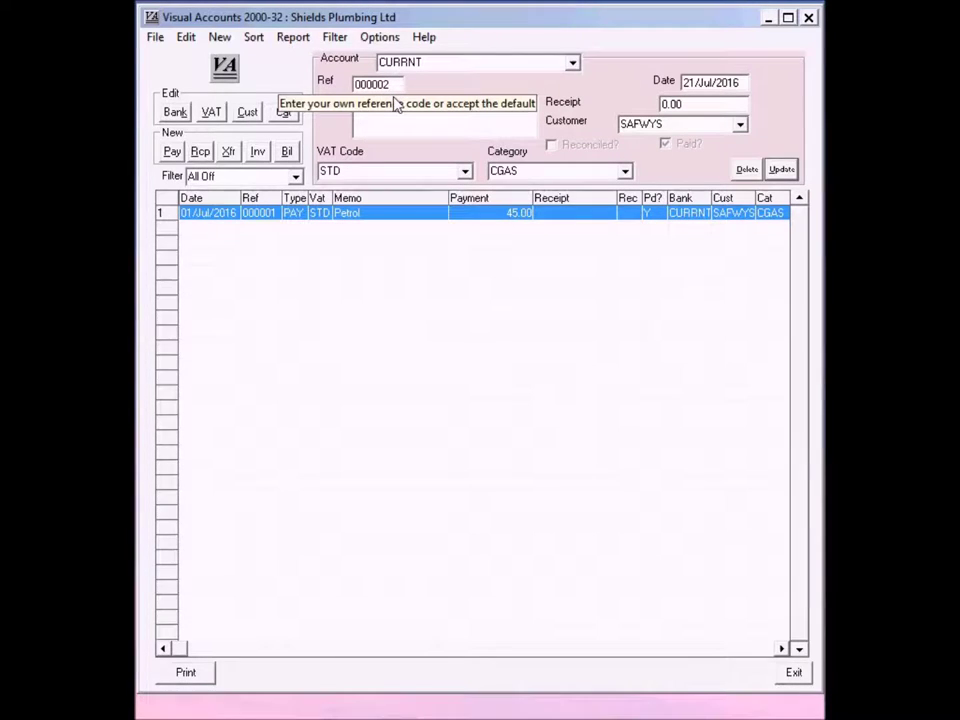
click(713, 90)
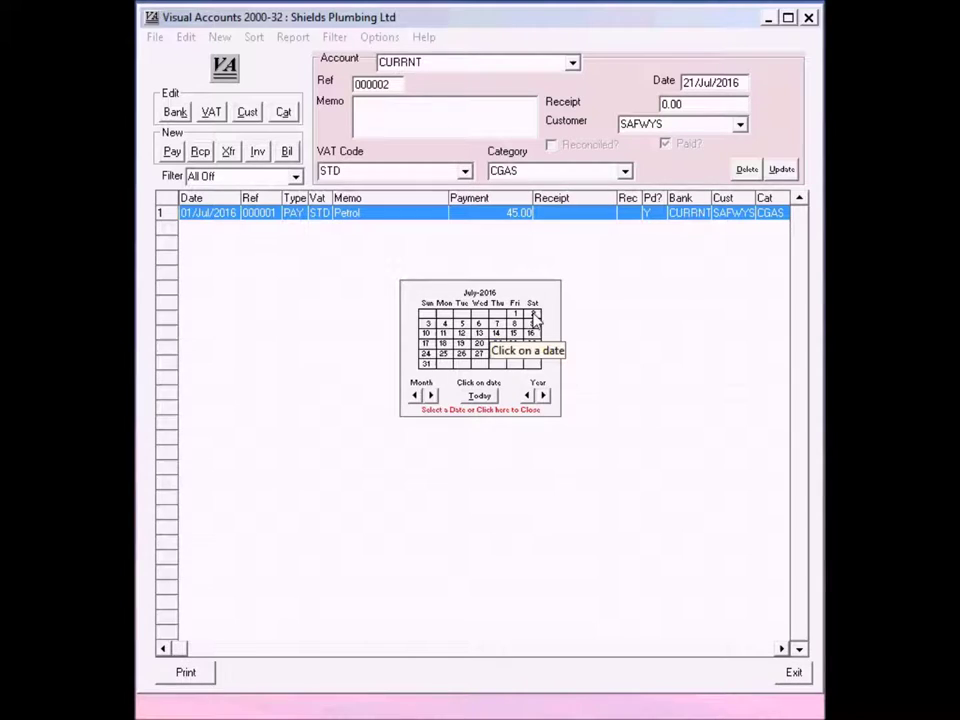
click(432, 325)
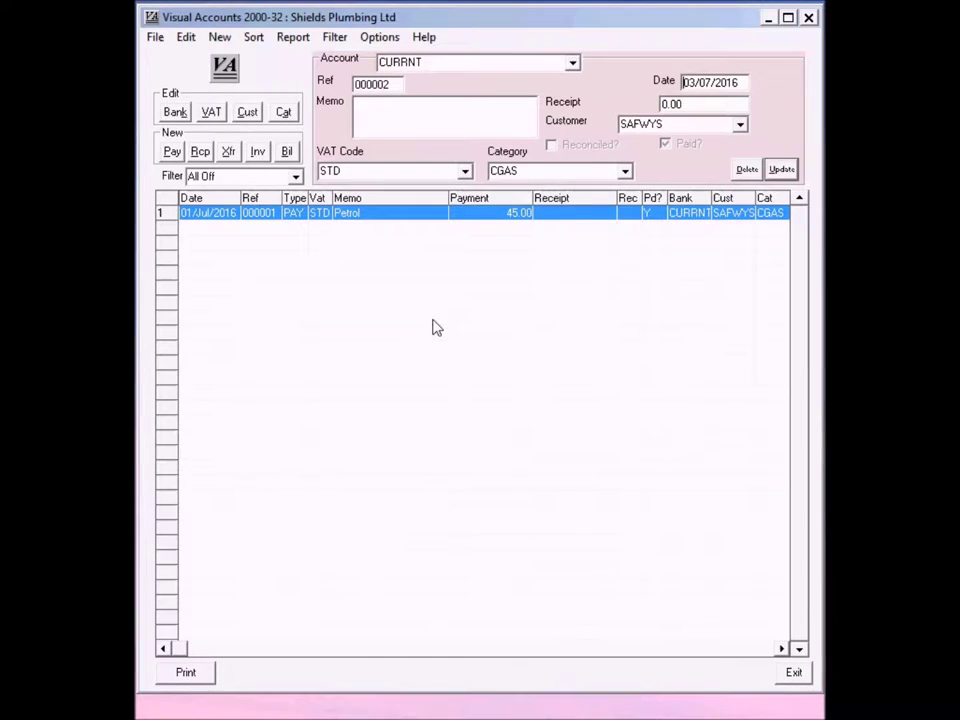
click(450, 129)
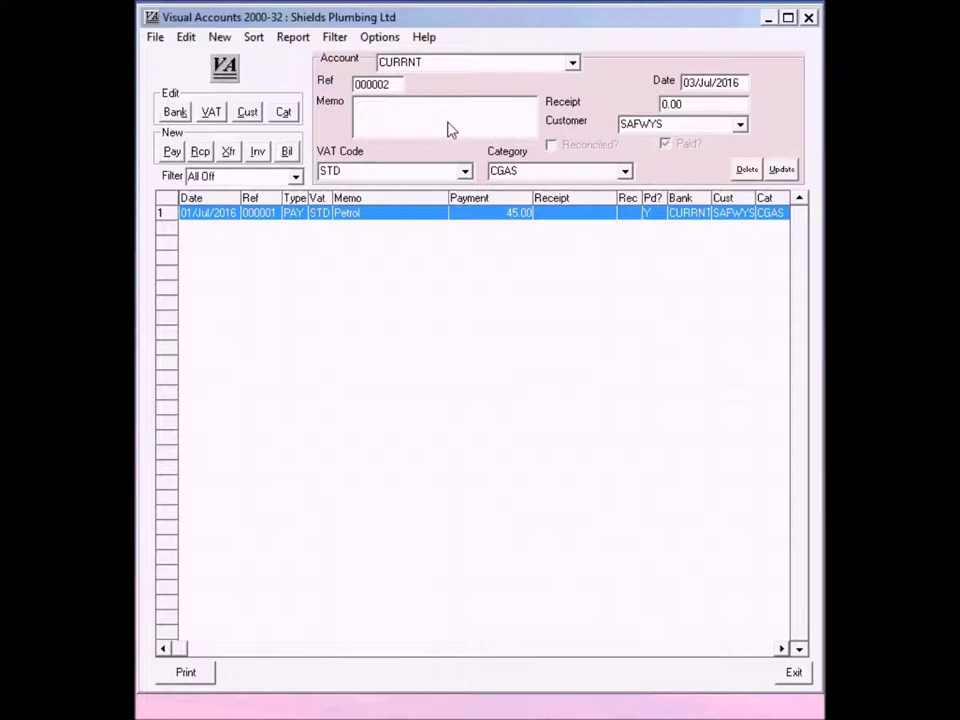
Step: Enter memo 'Callout - 10, Churchill Gardens', amount 120.00, and new customer code PUBLIC
text(Callout - 10, Churchill )
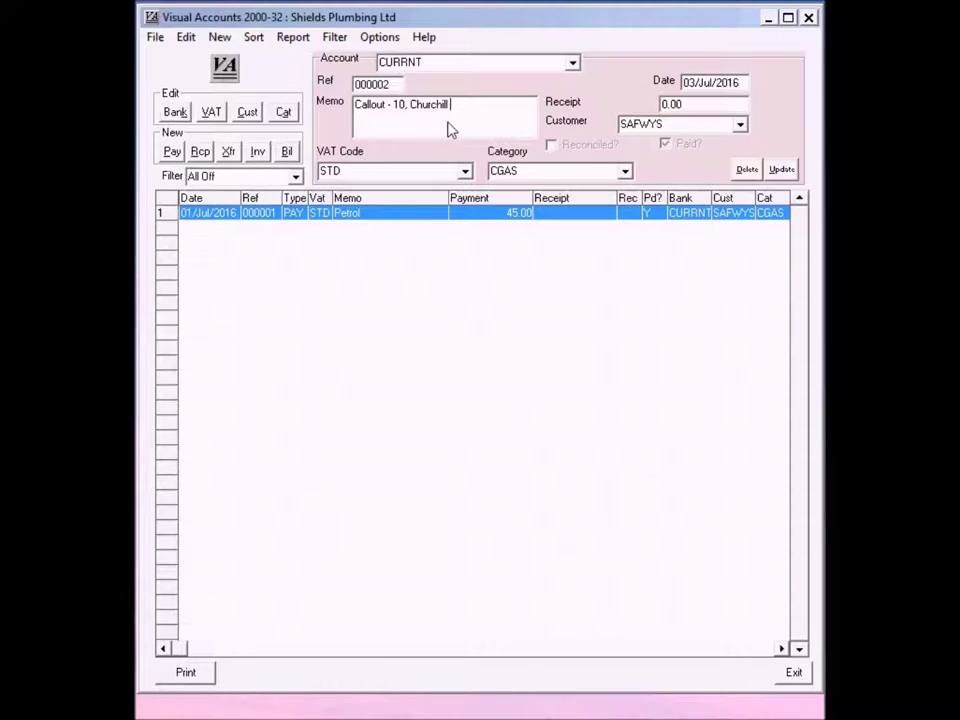
text(Gardens)
key(Tab)
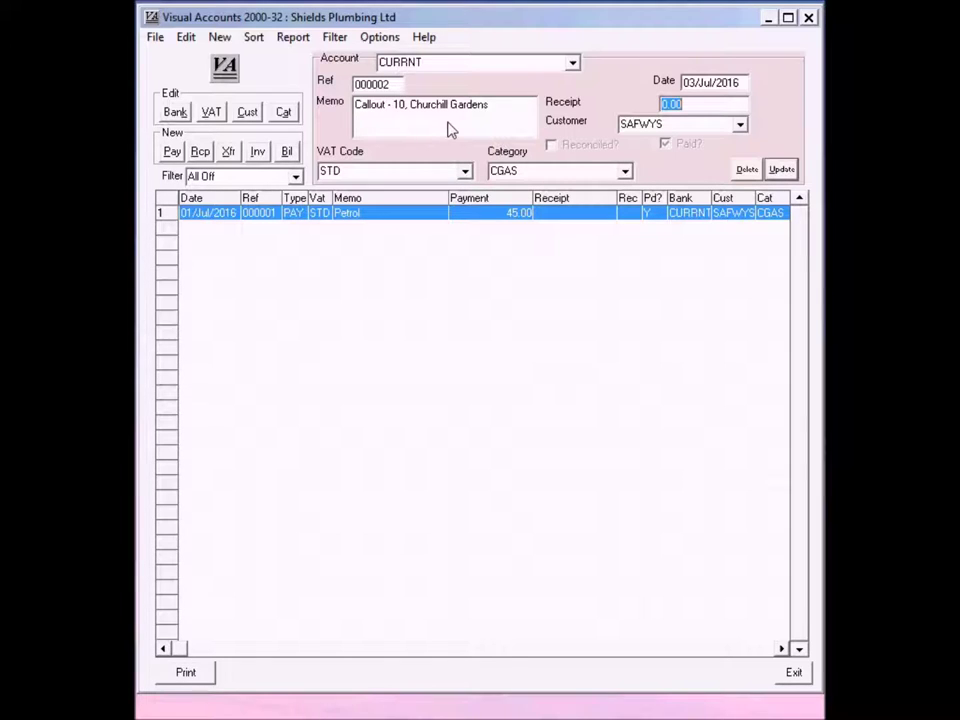
text(120)
key(Tab)
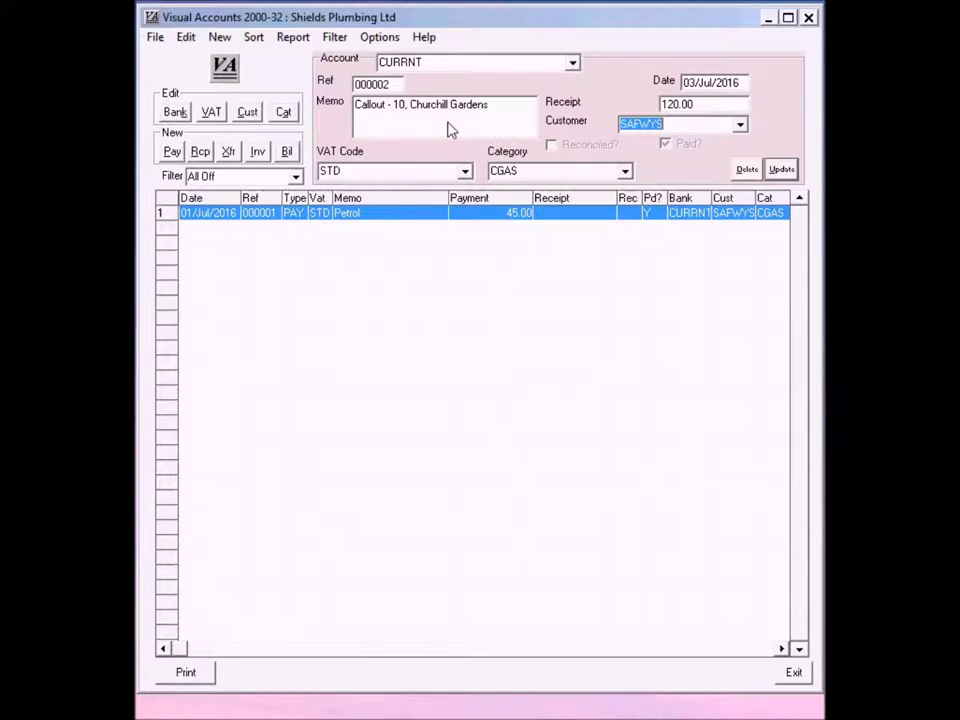
text(PUBLIC)
key(Tab)
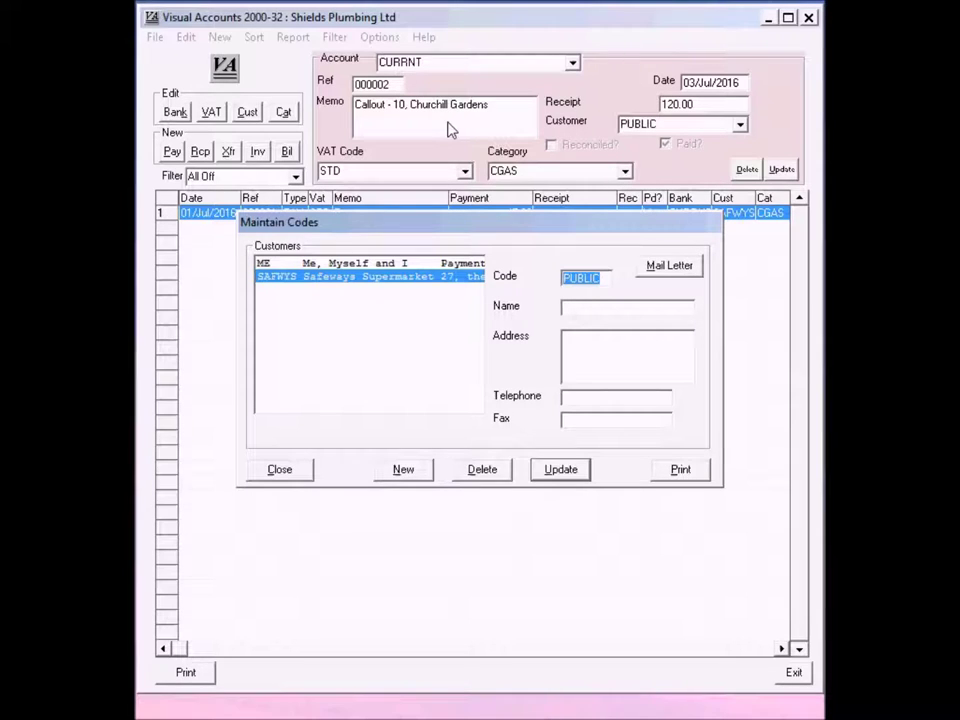
Step: Save customer code PUBLIC with the customer's name filled in
click(659, 313)
text(Jo)
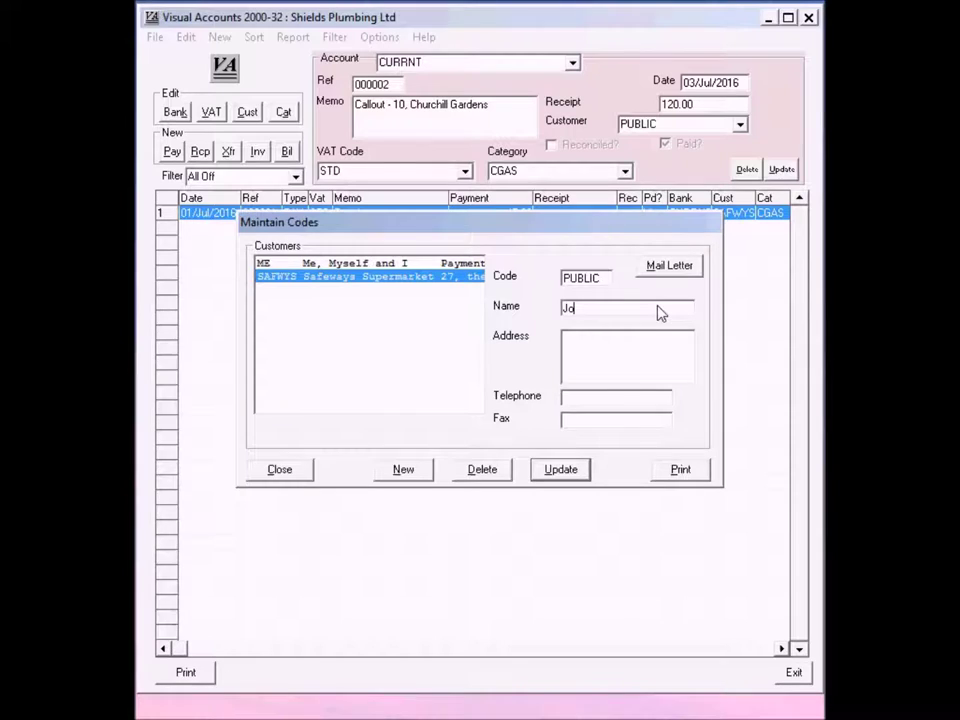
text(e Public)
click(562, 470)
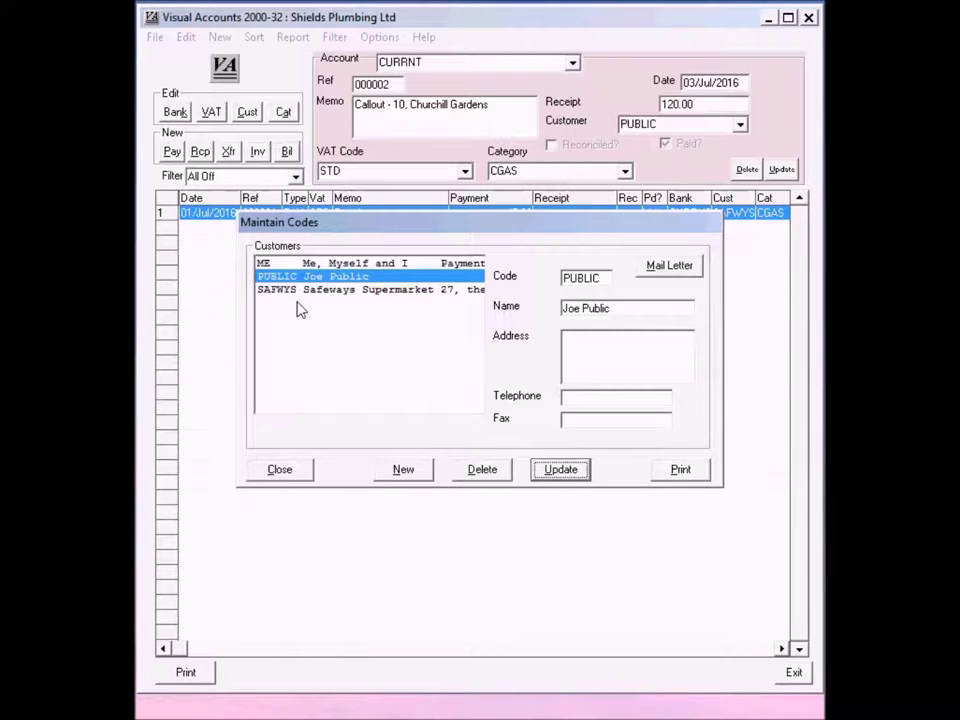
click(277, 476)
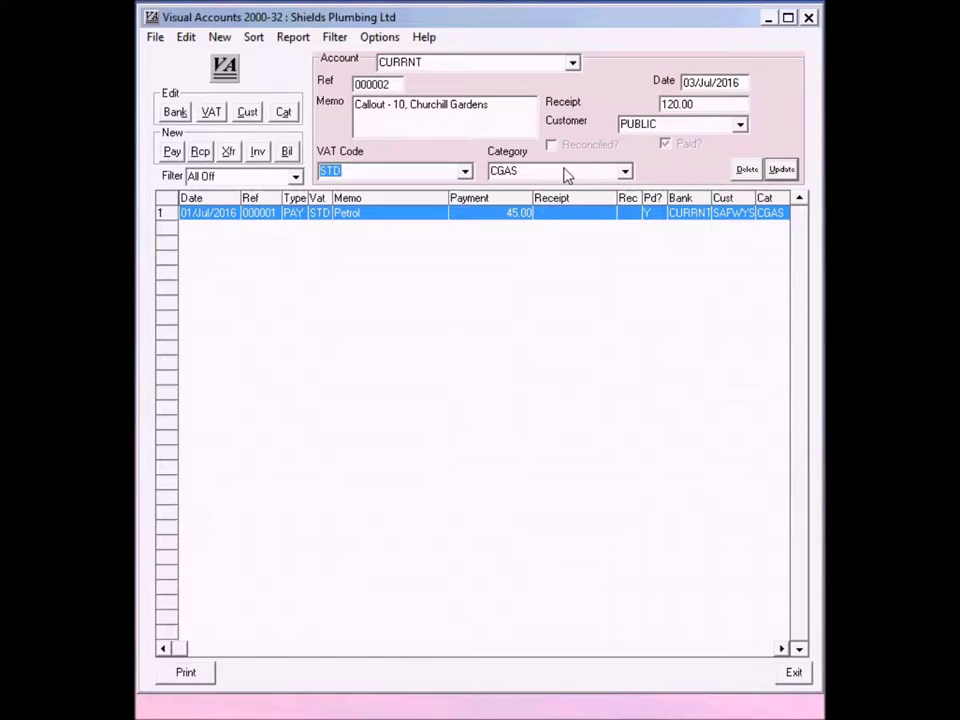
Step: Browse the category list, then enter the new category code 24hr for the receipt
click(624, 171)
scroll(624, 203, up, 2)
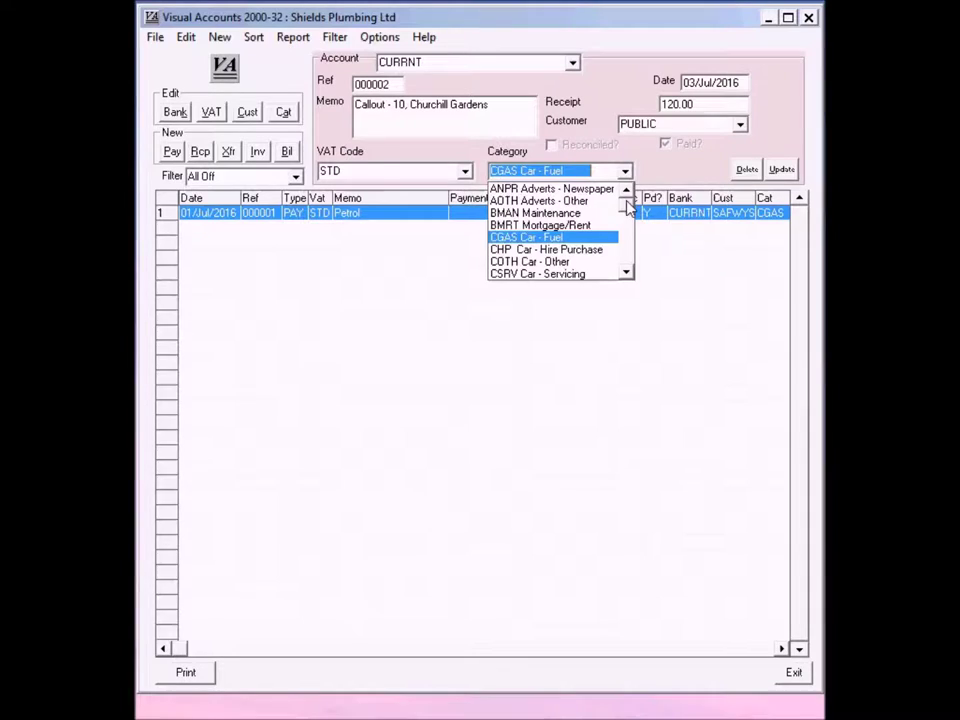
drag(628, 205, 627, 248)
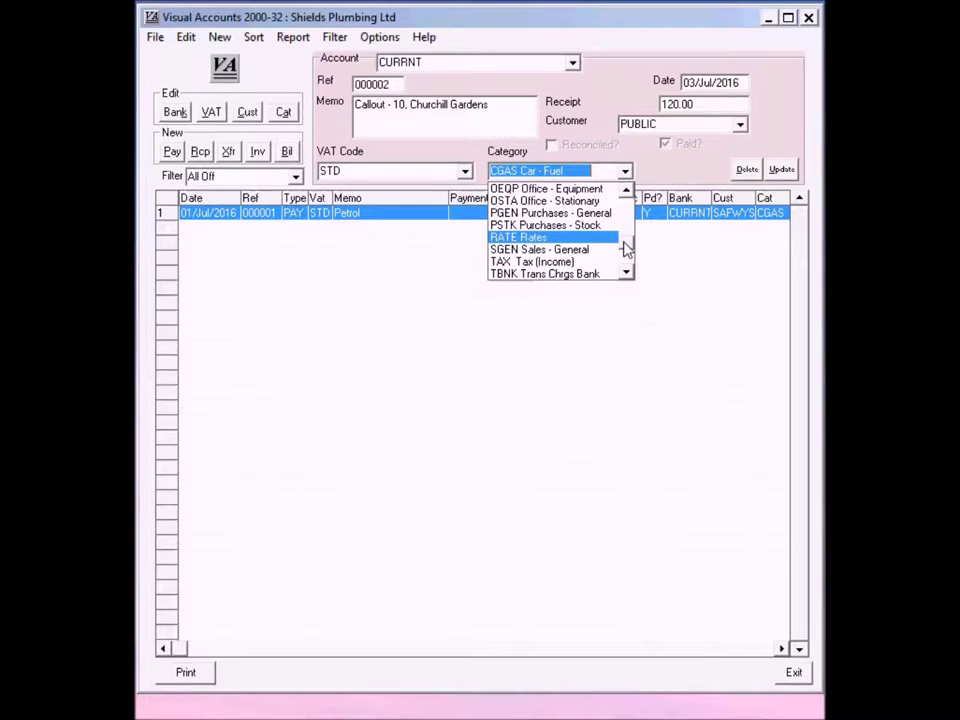
drag(627, 248, 624, 191)
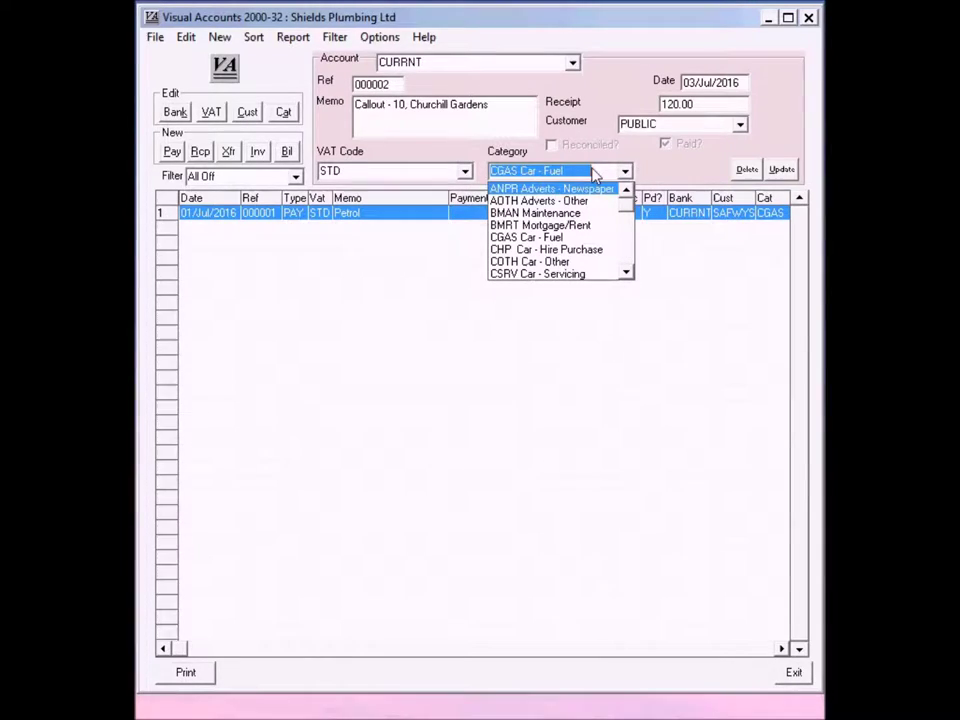
click(593, 176)
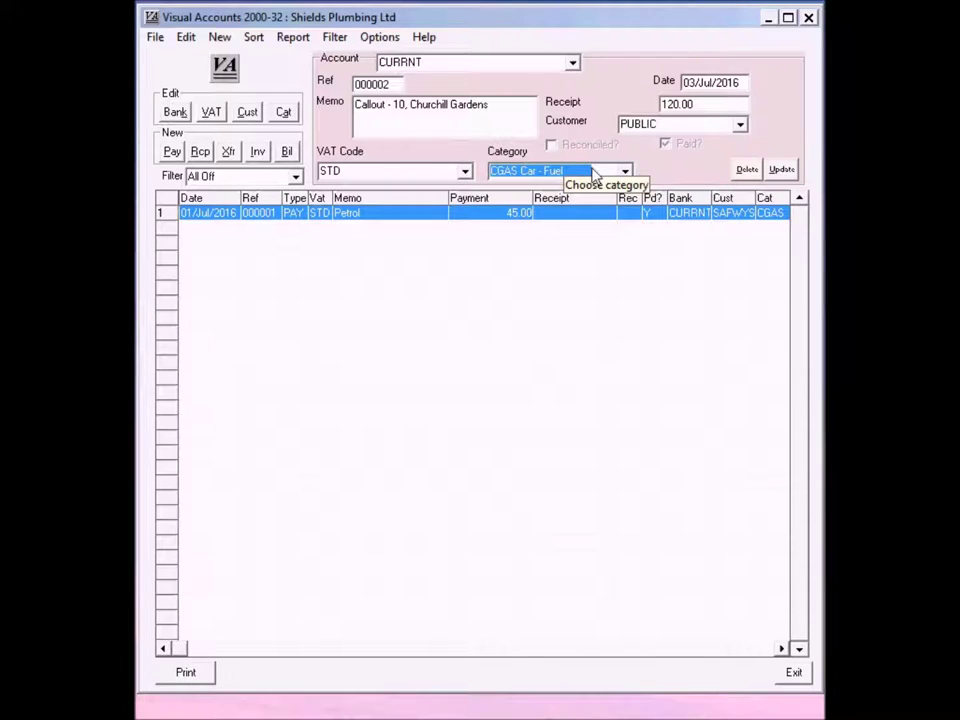
text(24hr)
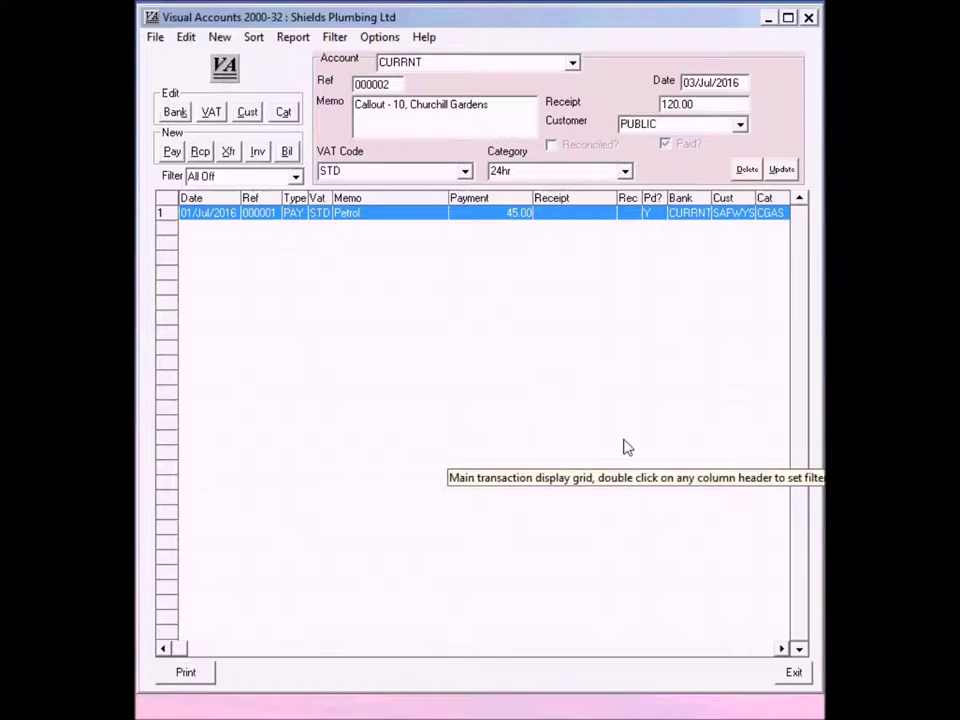
key(Tab)
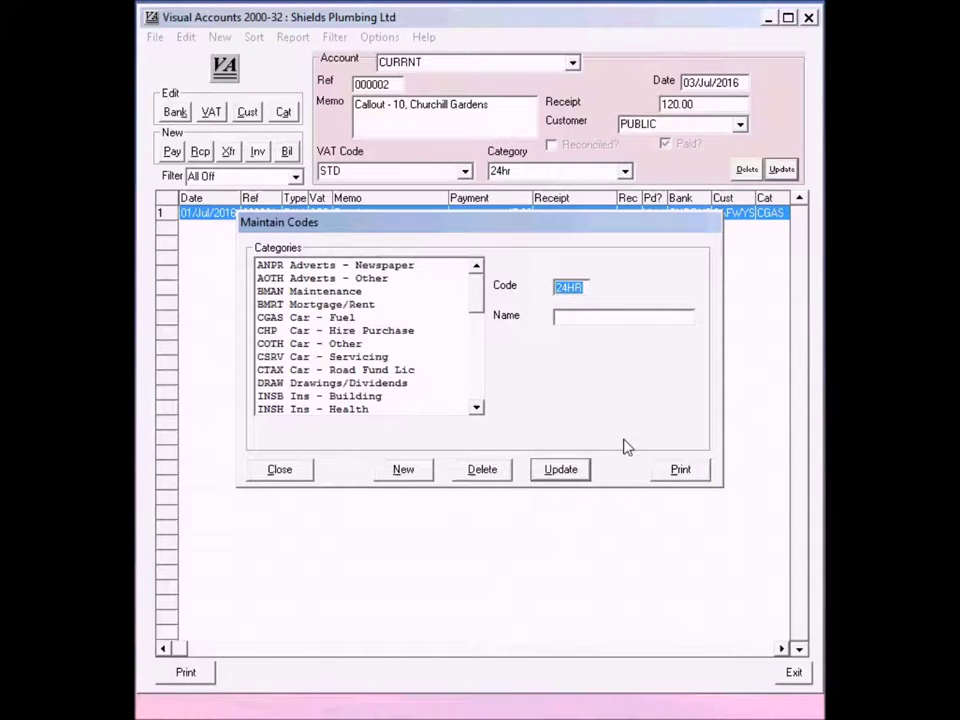
Step: Name the new 24HR category '24 Hour Callout' and record the 120.00 PUBLIC receipt
click(607, 324)
text(24 Hou)
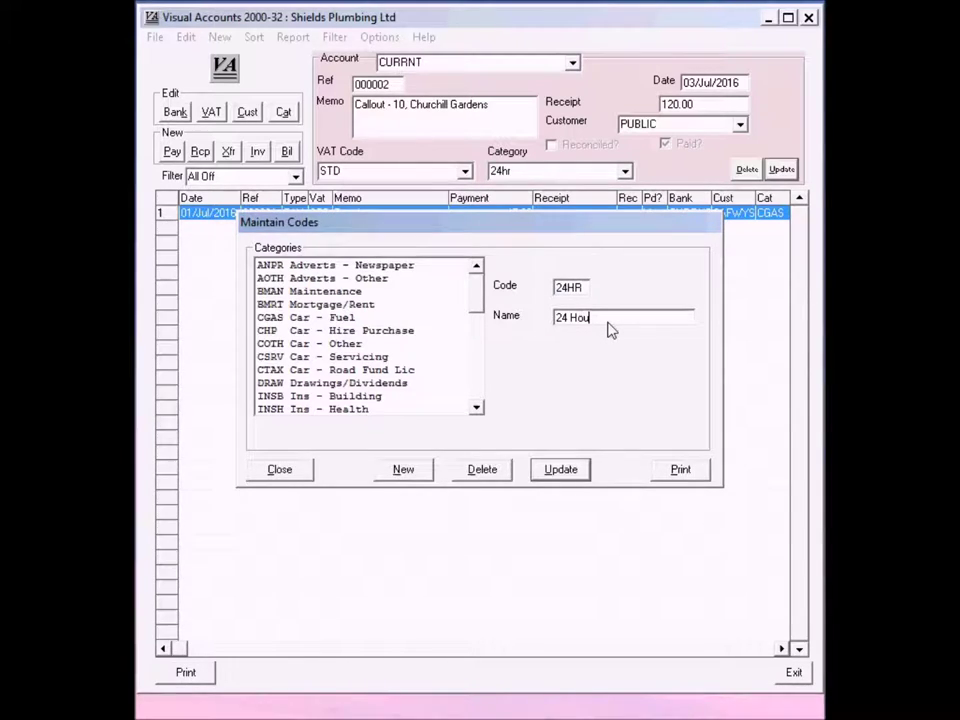
text(r Callout)
click(559, 469)
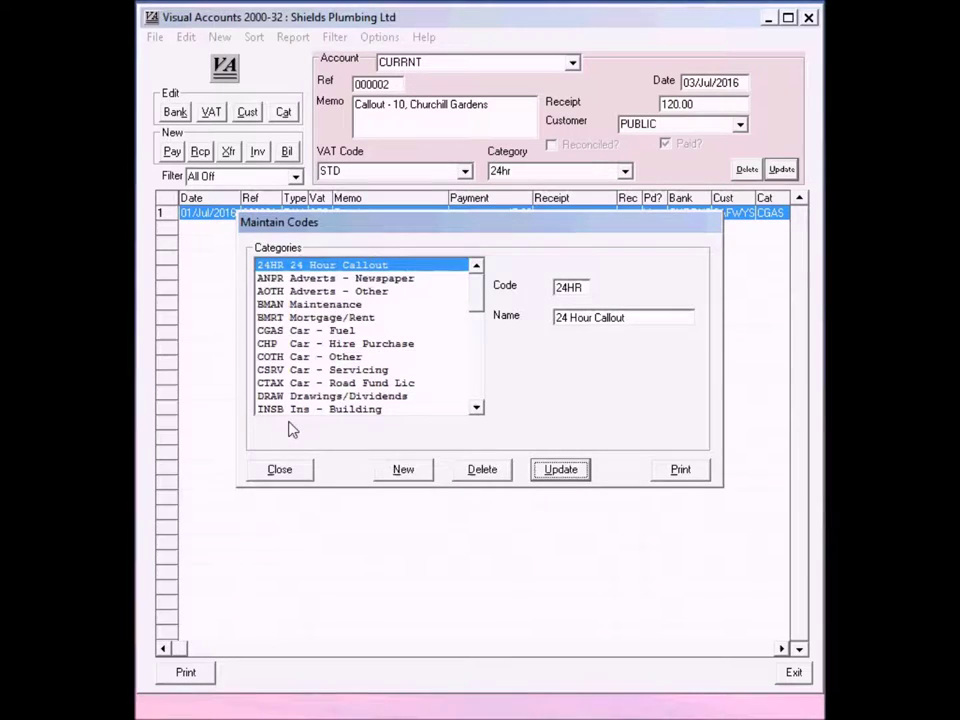
click(289, 472)
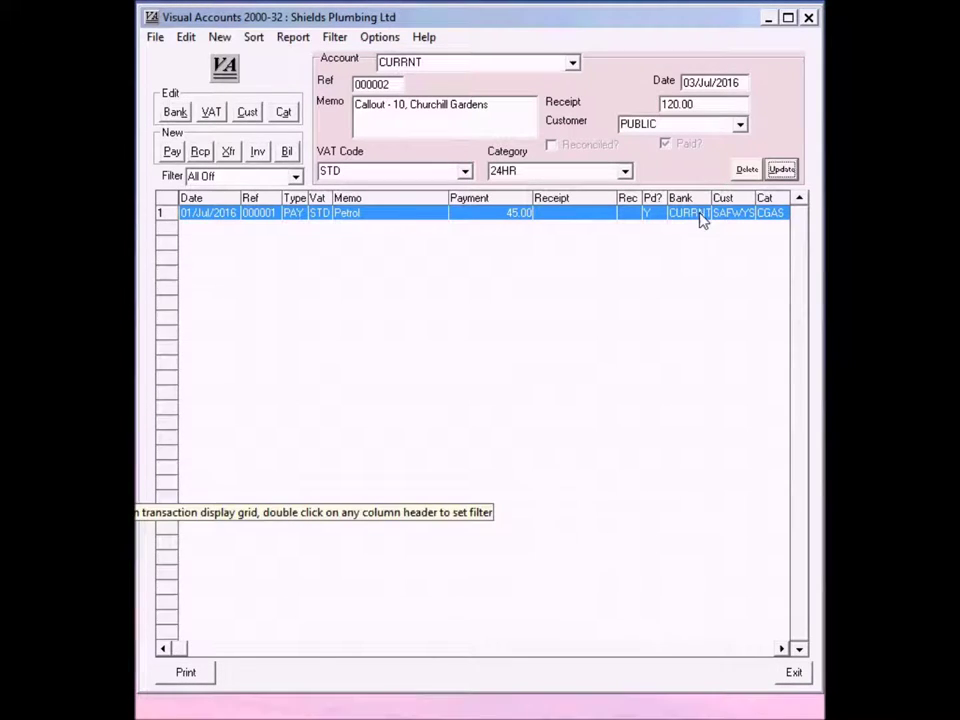
click(781, 170)
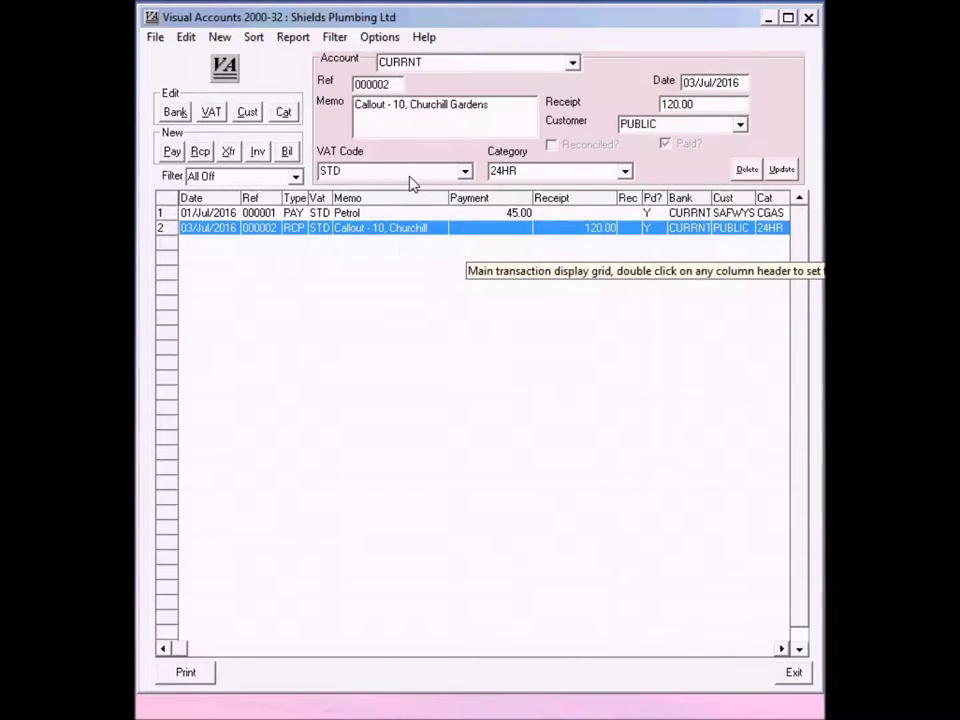
click(177, 112)
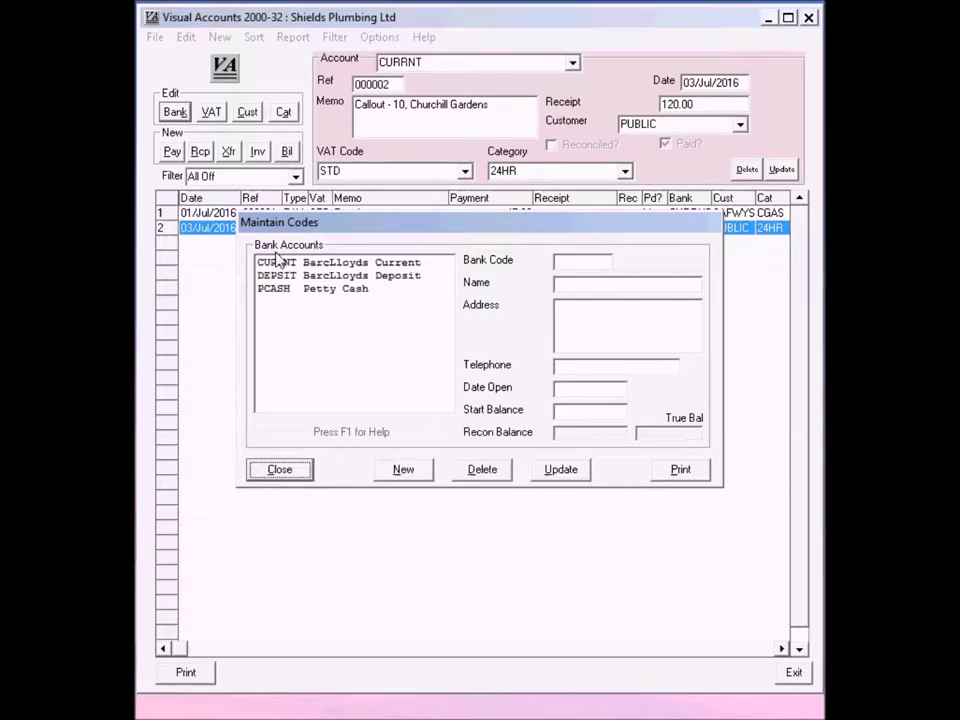
Step: Check the CURRNT bank account's 1075.00 balance, then close the bank codes dialog
click(281, 261)
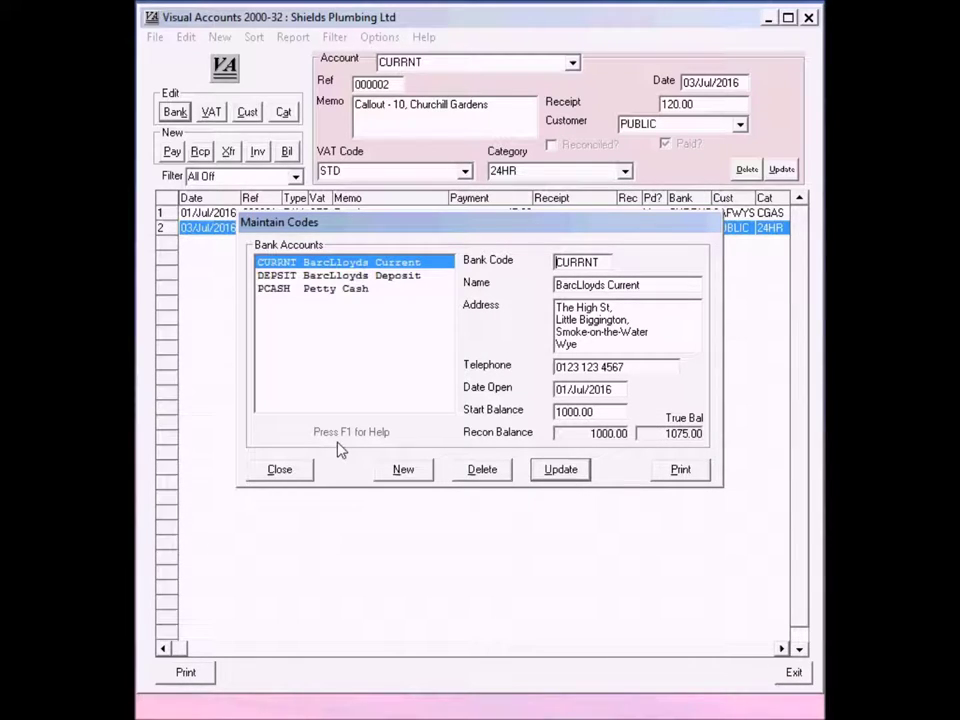
click(288, 470)
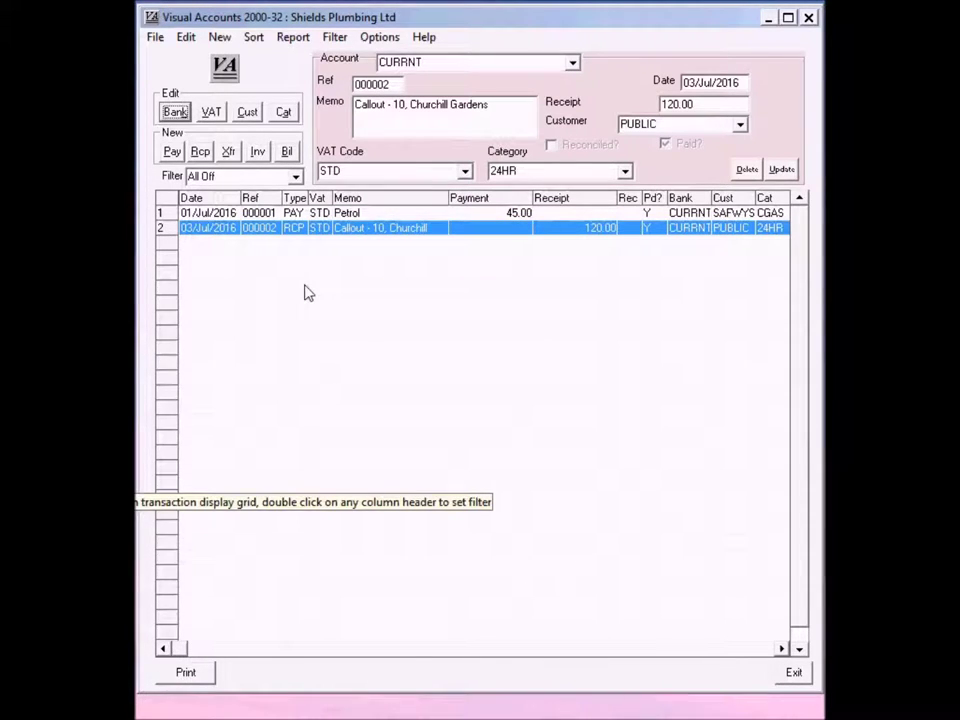
Step: Start a new transfer from BarcLloyds Current (CURRNT) to Petty Cash (PCASH)
click(230, 154)
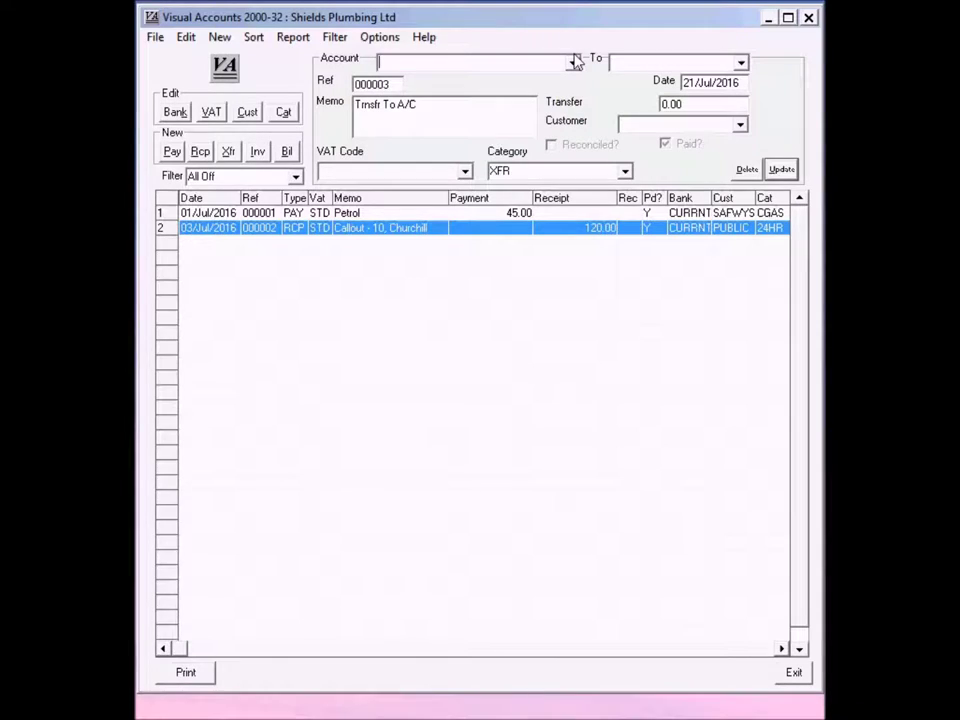
click(574, 62)
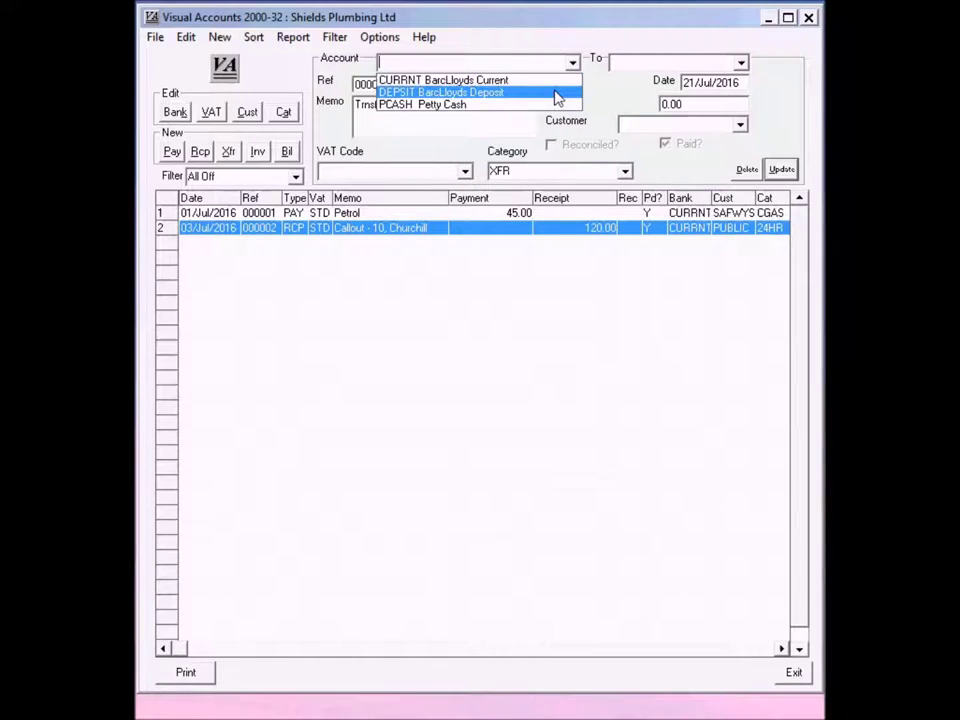
click(556, 81)
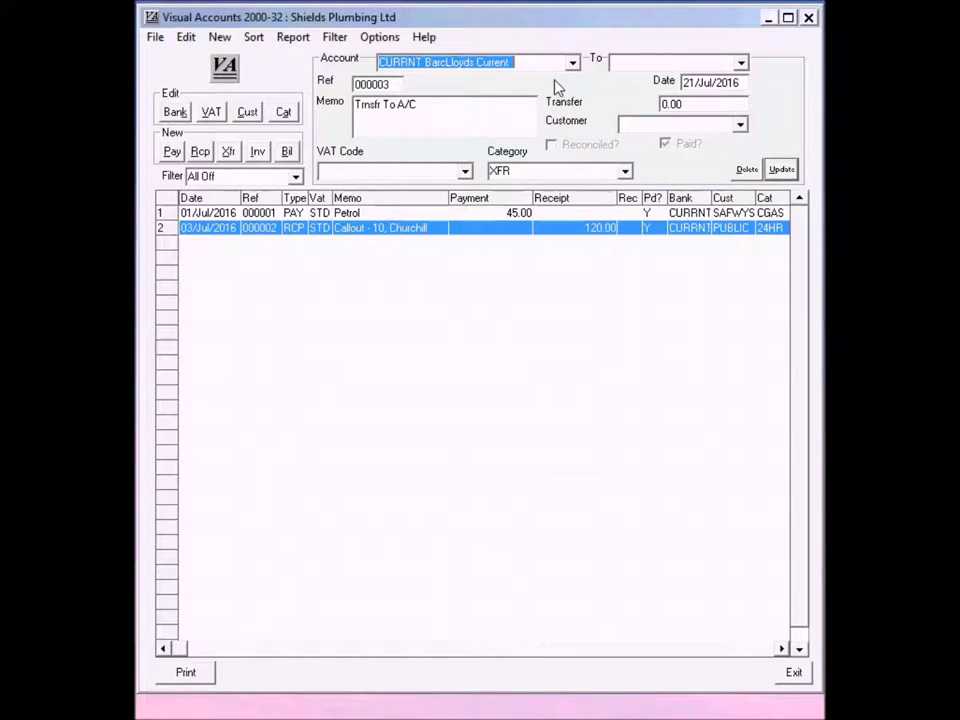
click(741, 64)
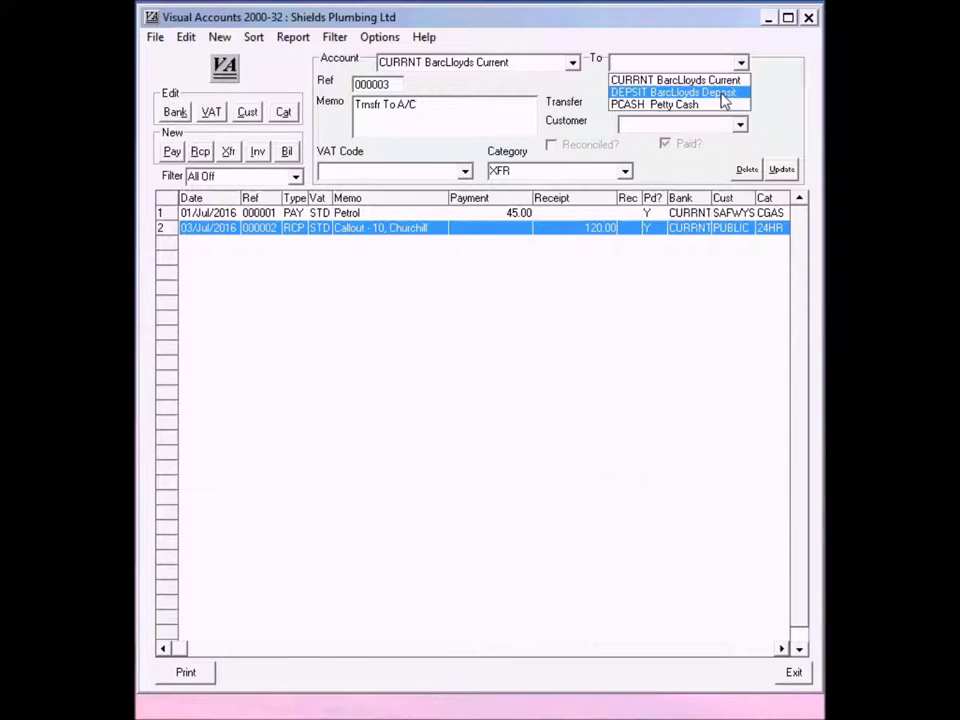
click(716, 105)
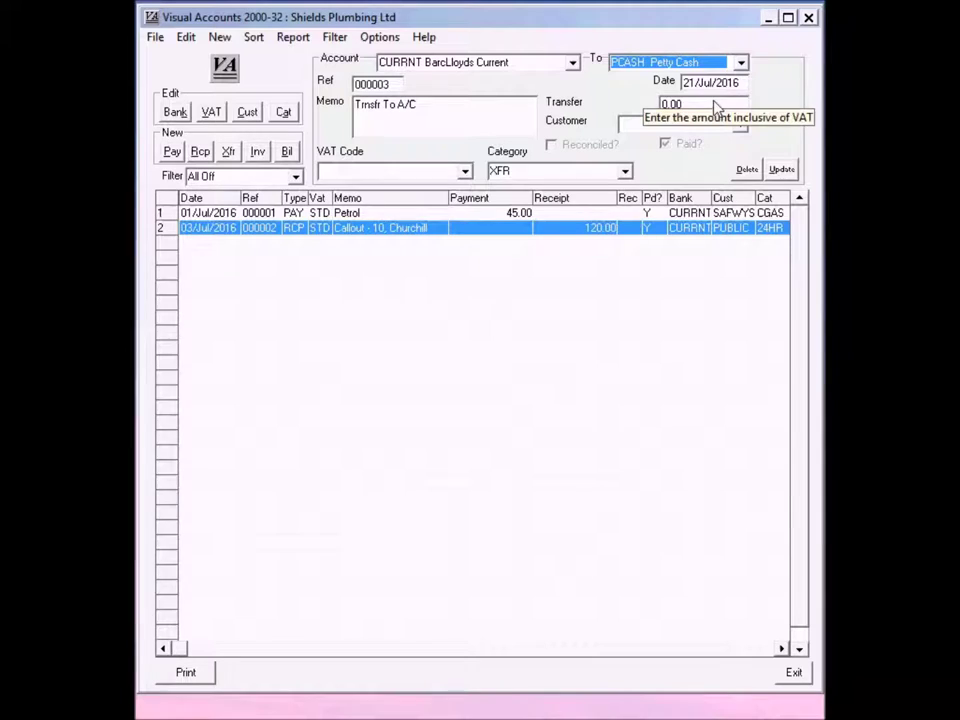
Step: Date the transfer 04/Jul/2016, append '- Petty Cash Float' to the memo, and enter 100
click(707, 86)
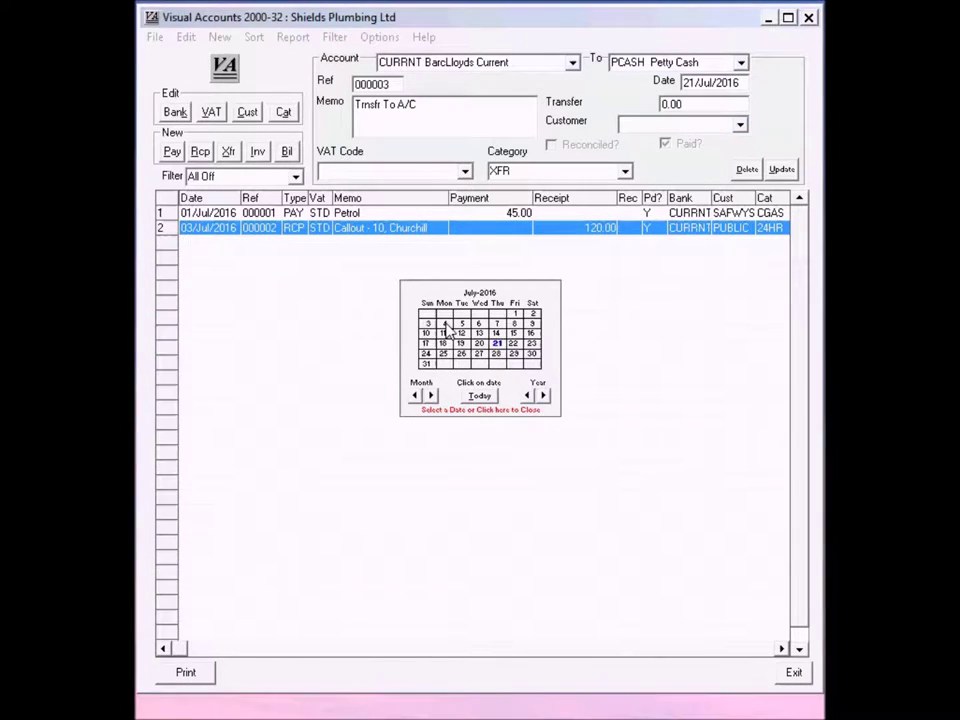
click(445, 325)
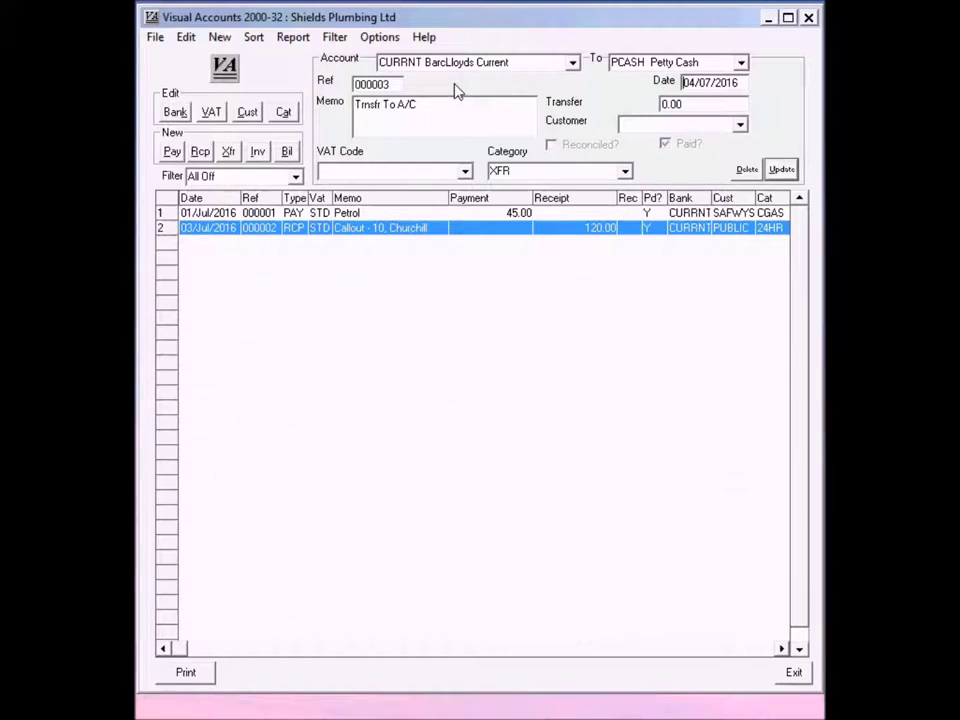
click(458, 117)
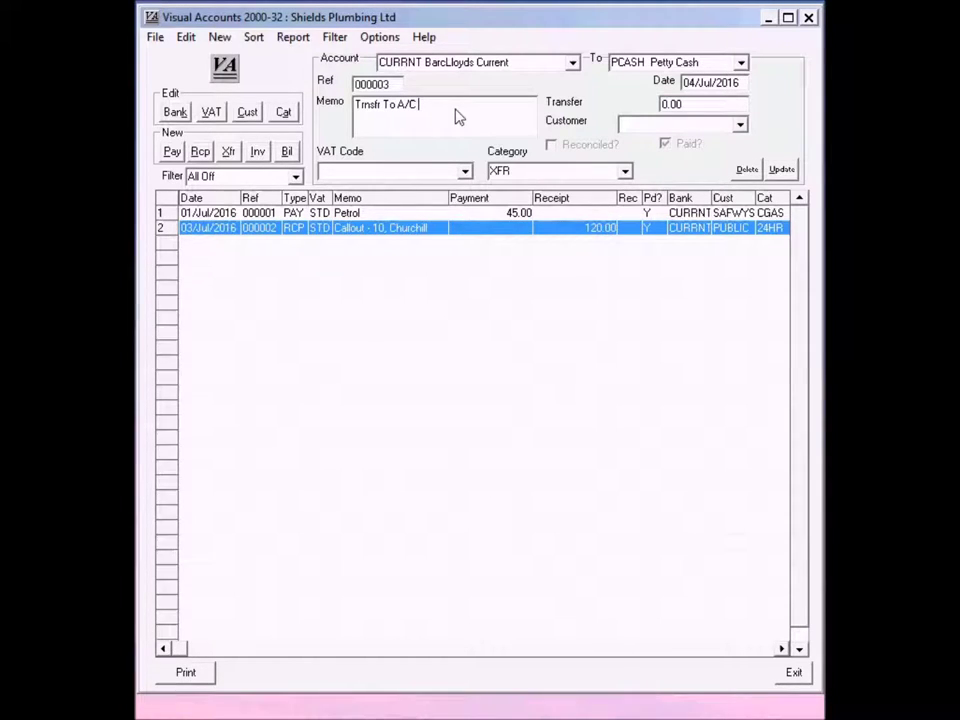
text(- Petty Cash Float)
key(Tab)
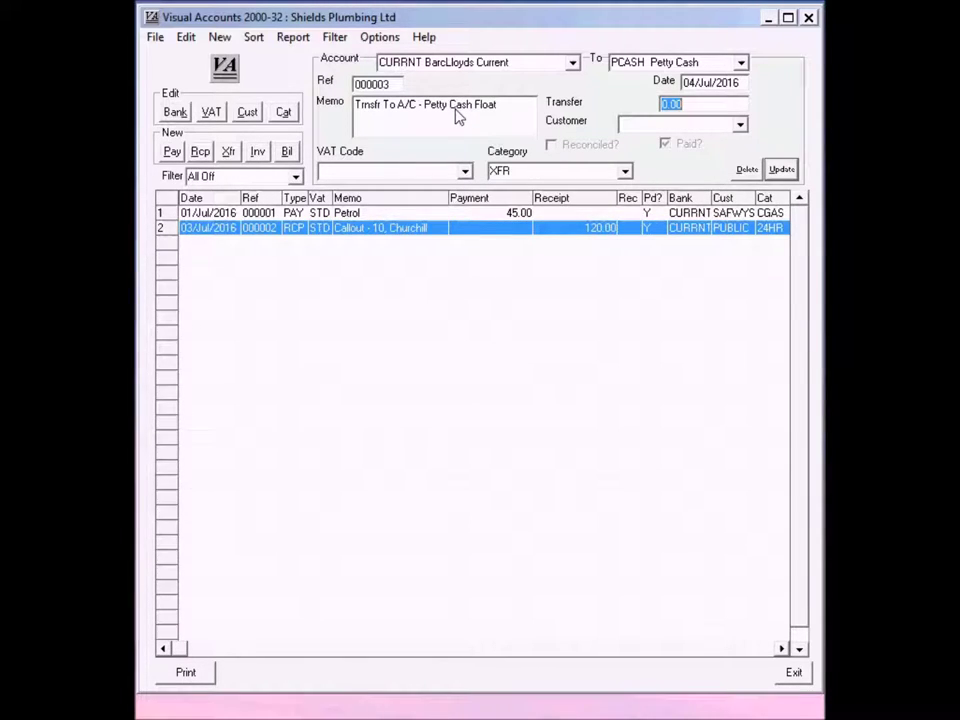
text(100)
Step: Assign customer ME to the 100.00 transfer and save it to the ledger
key(Tab)
click(740, 124)
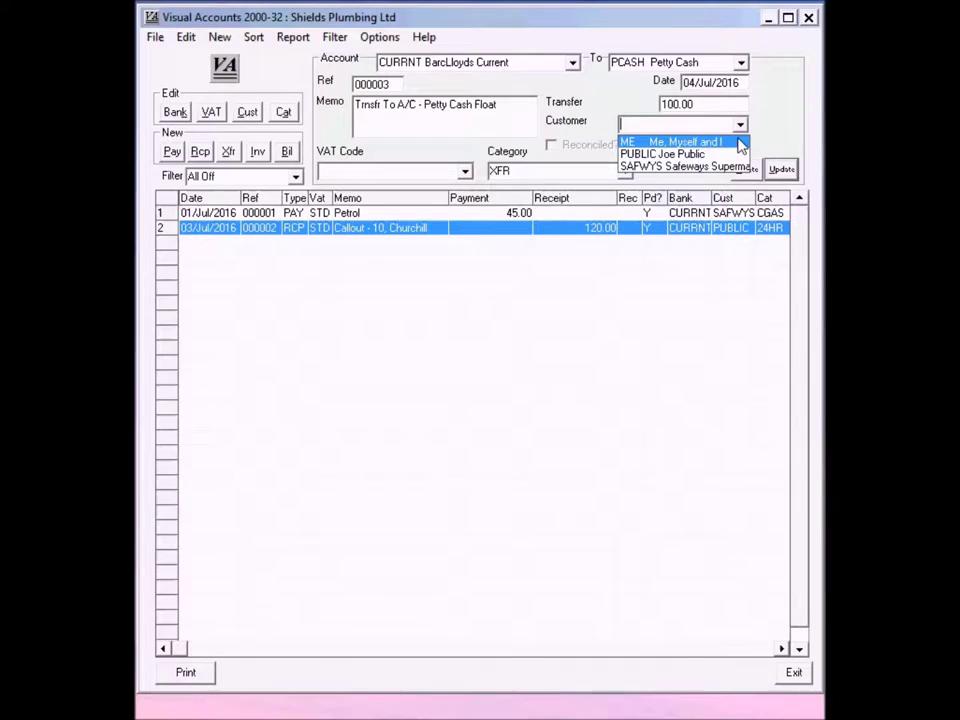
click(741, 142)
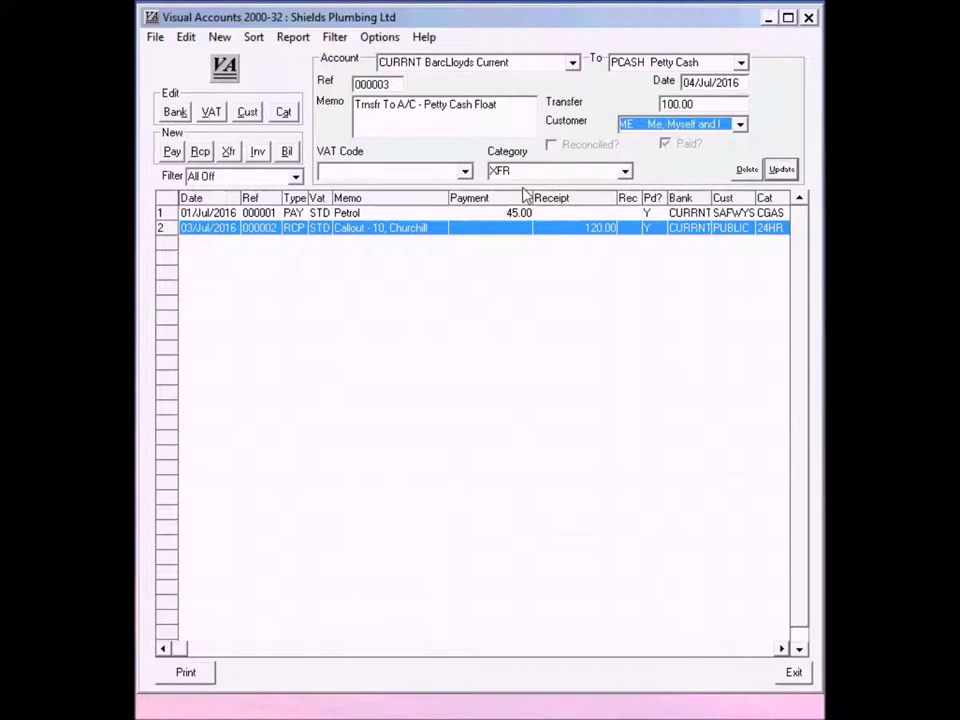
click(781, 170)
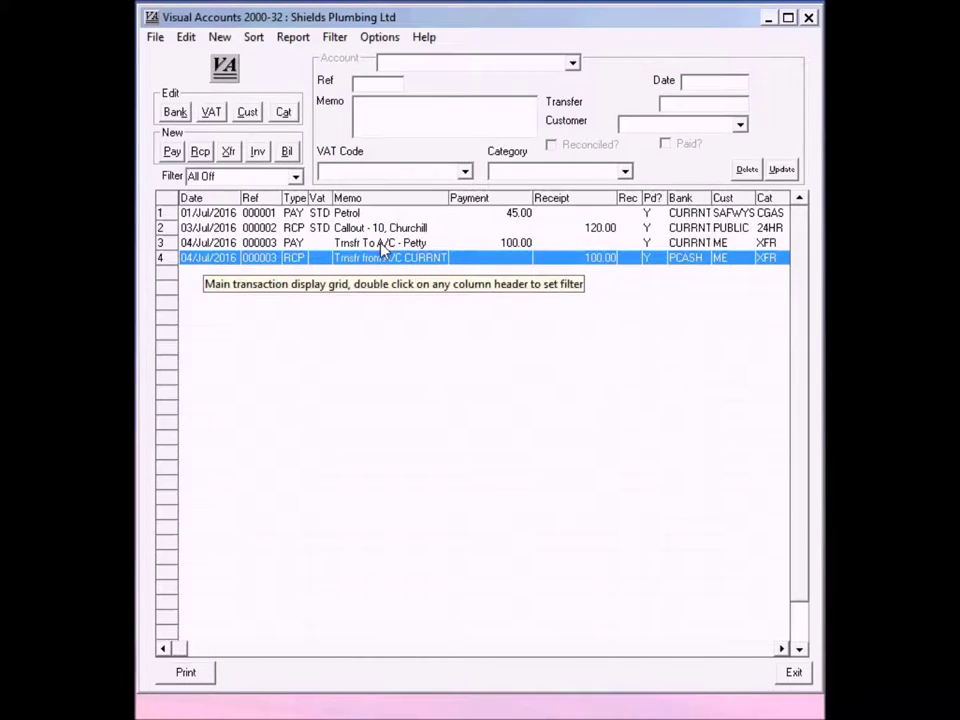
click(674, 247)
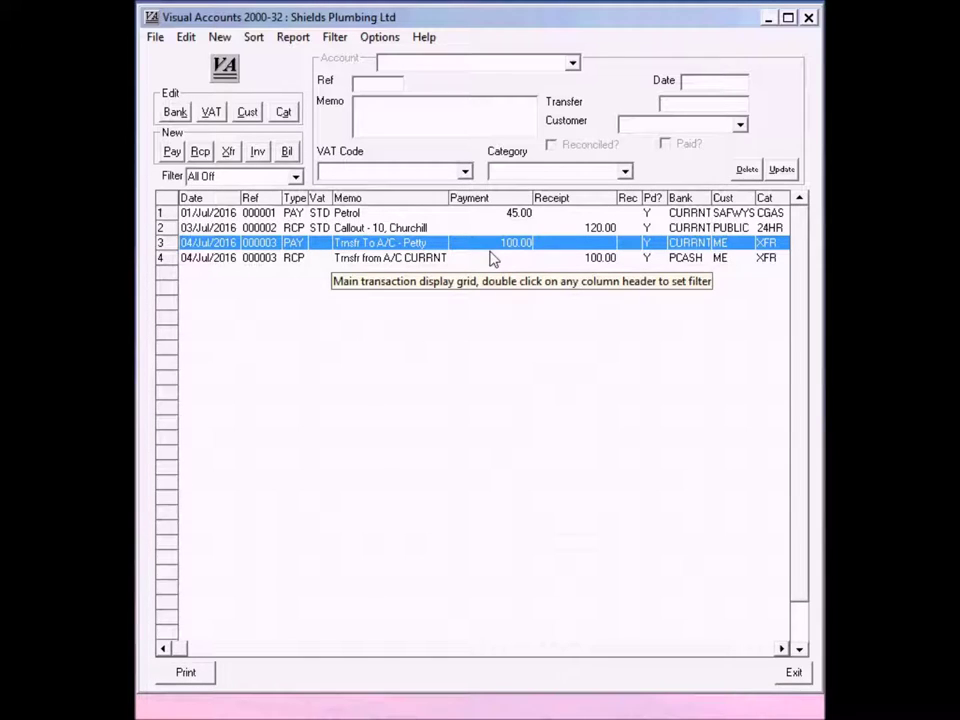
click(577, 262)
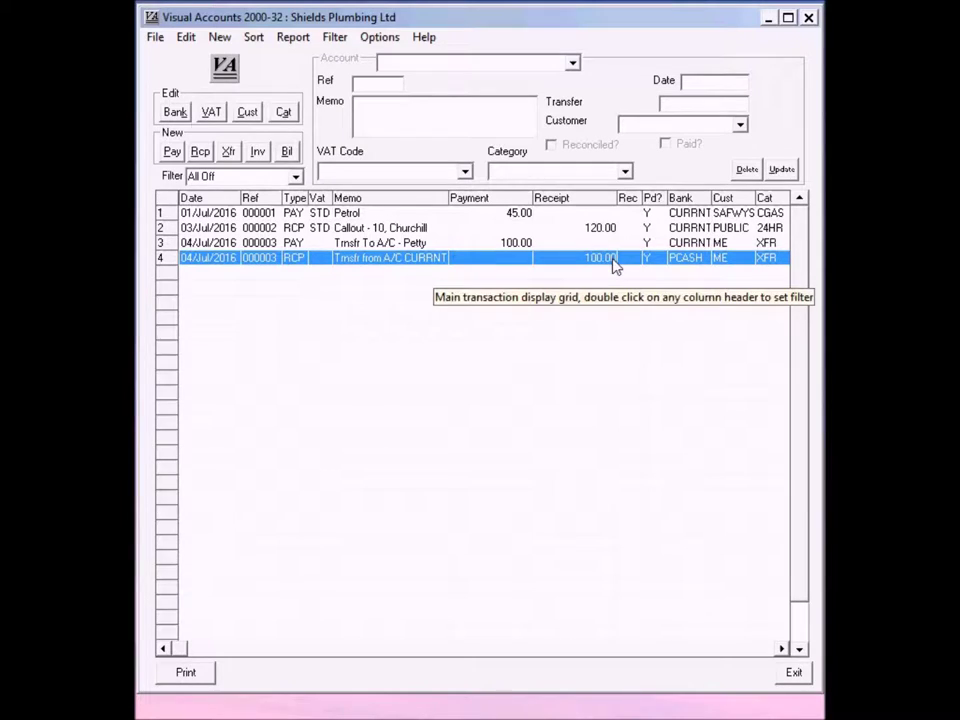
click(175, 112)
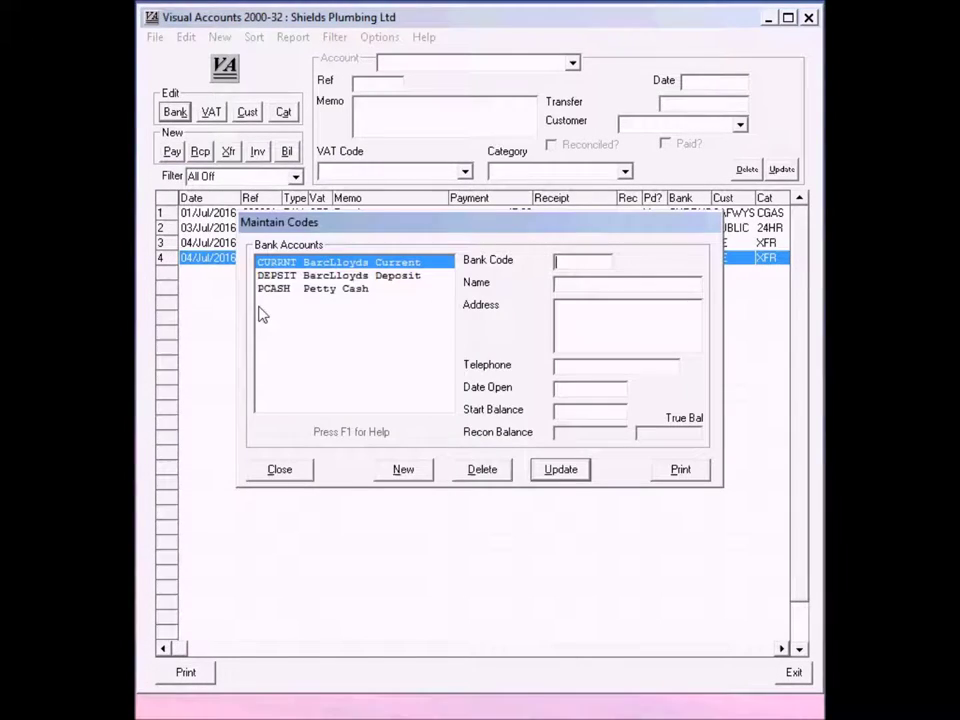
click(301, 290)
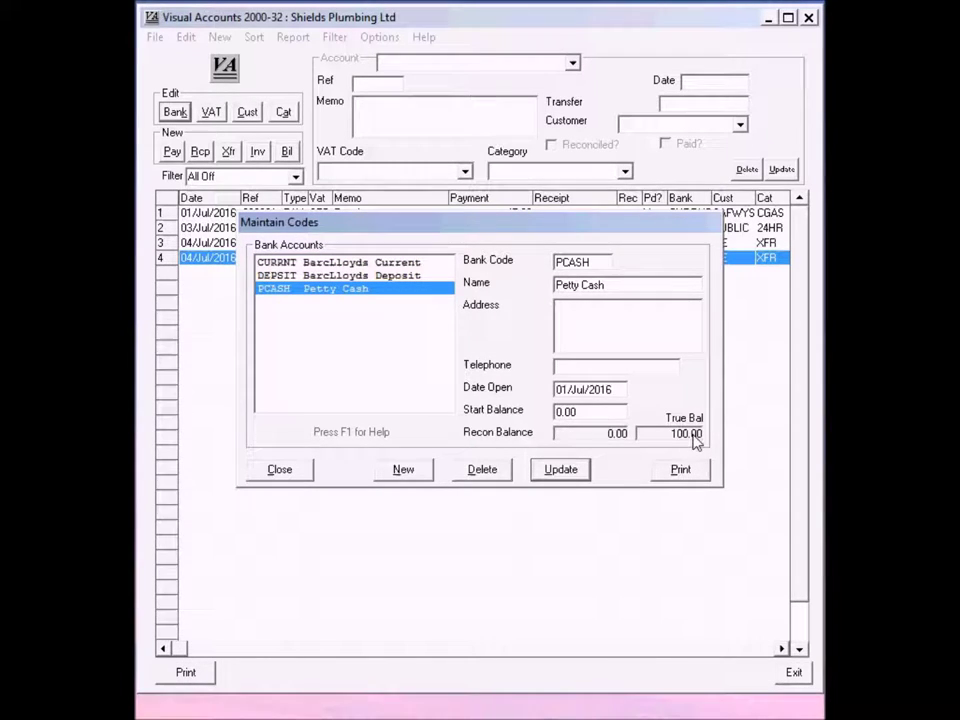
click(346, 263)
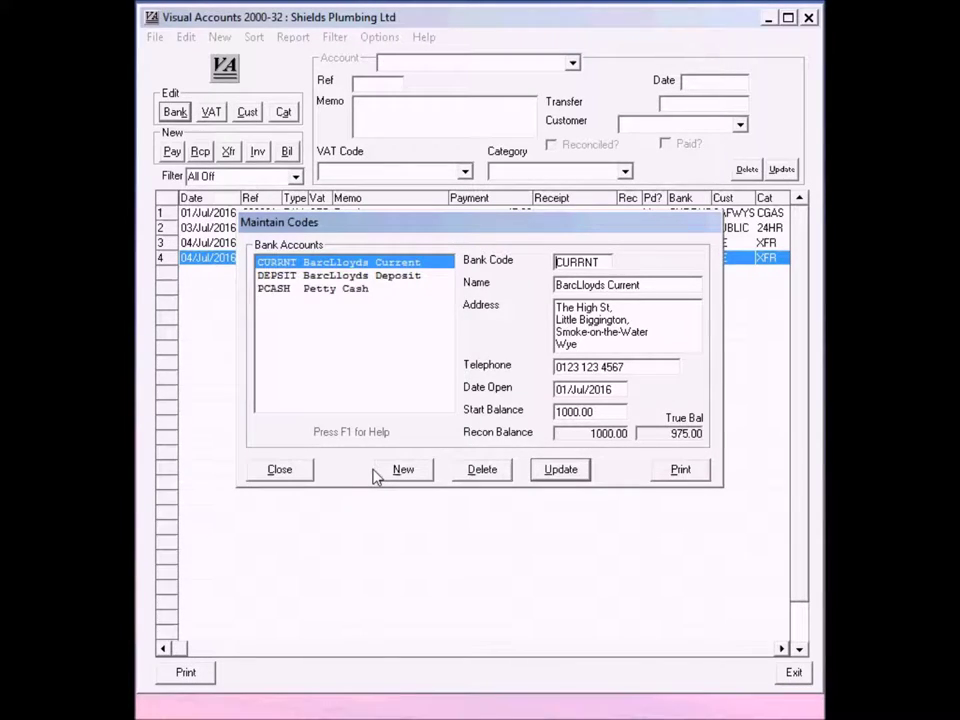
click(288, 476)
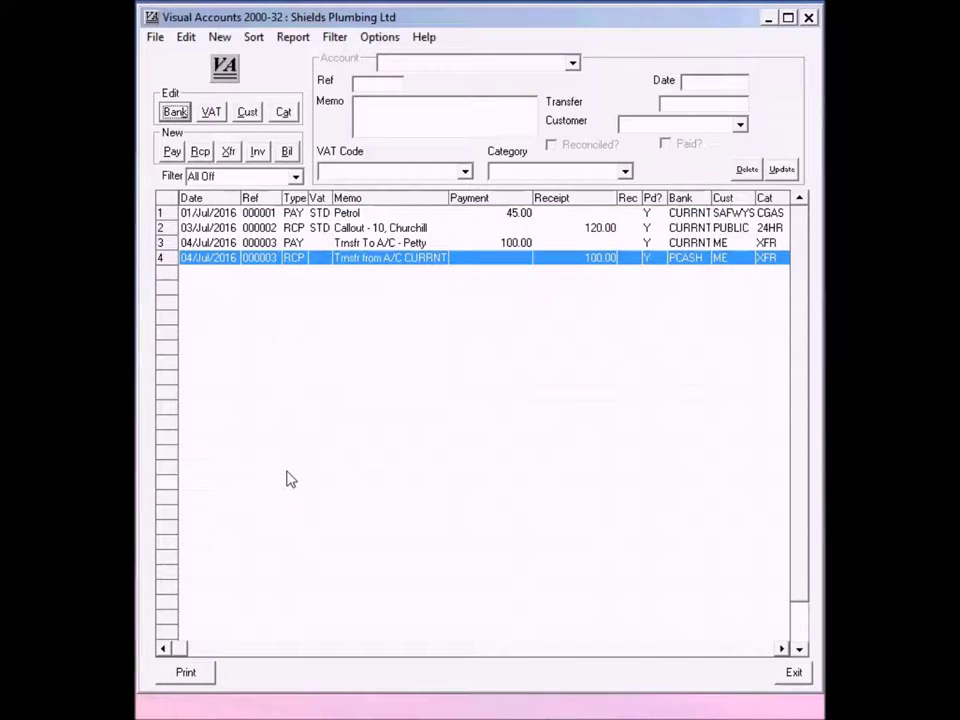
click(262, 156)
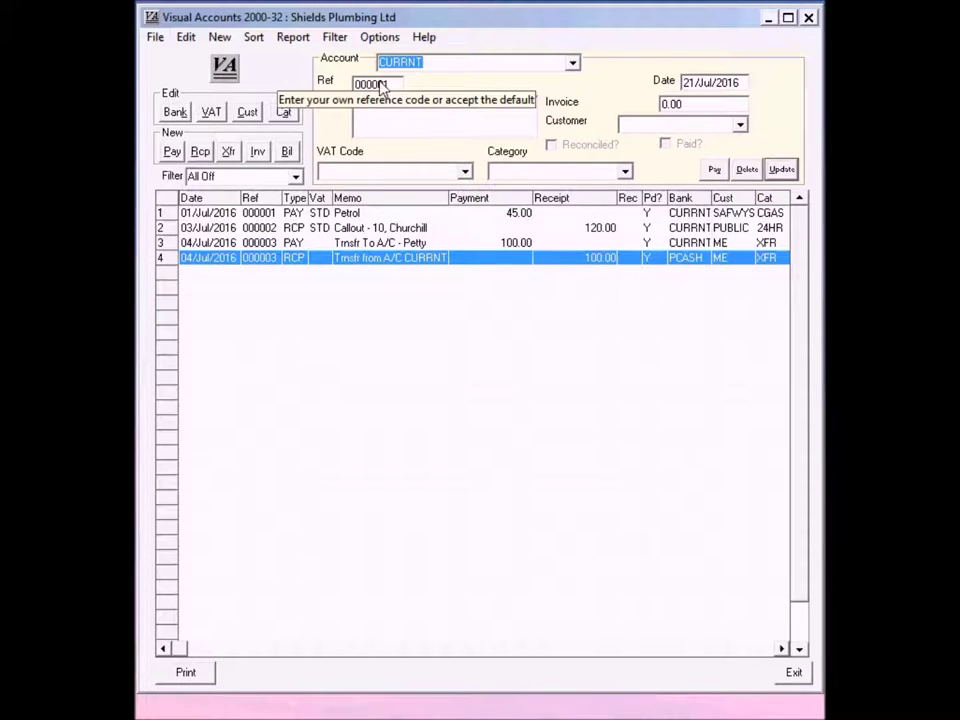
Step: Change the next invoice number from 000001 to 100001 and restart the invoice to use it
click(188, 40)
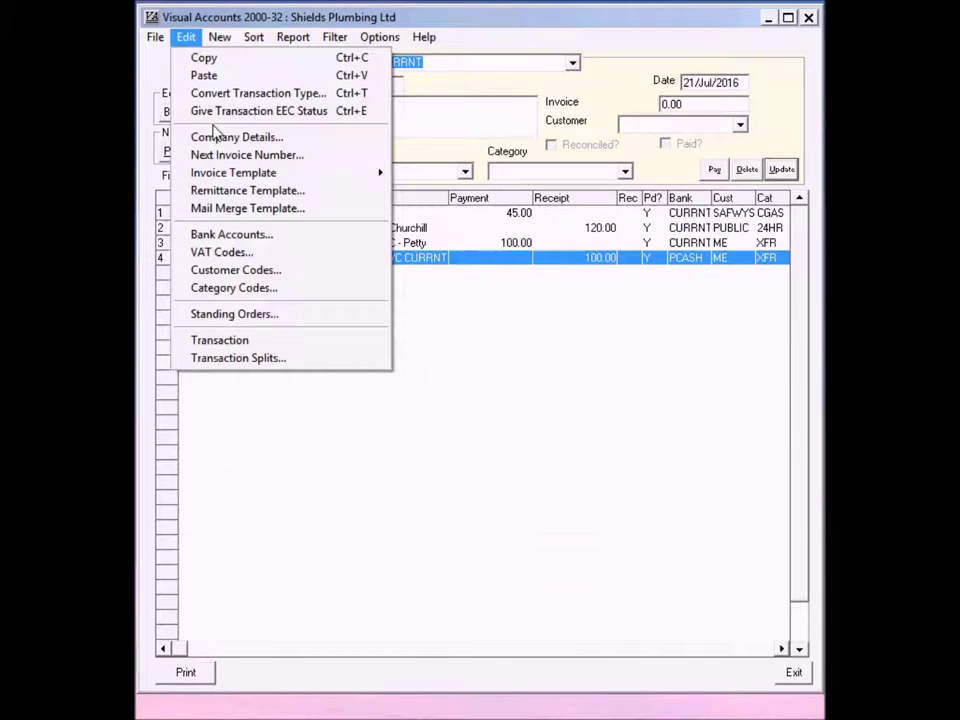
click(230, 155)
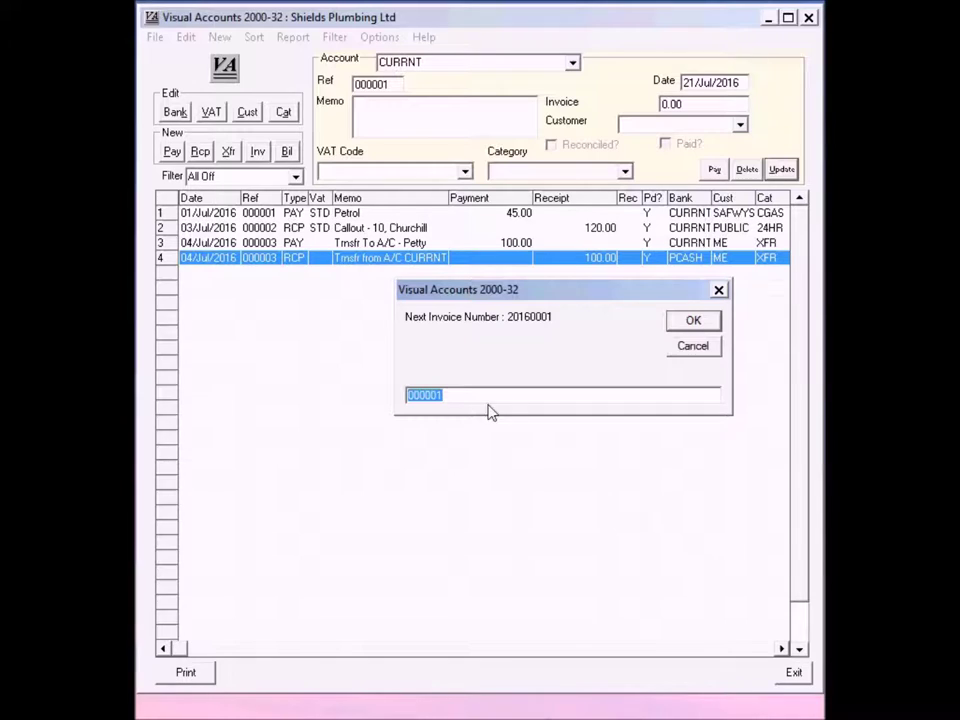
click(415, 398)
text(1)
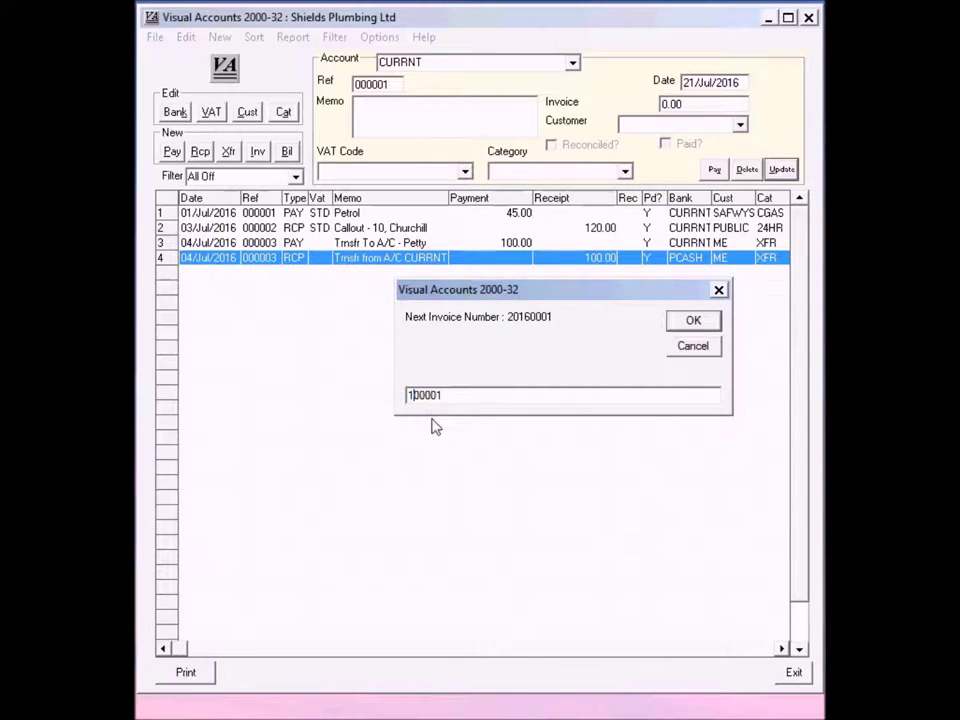
click(694, 321)
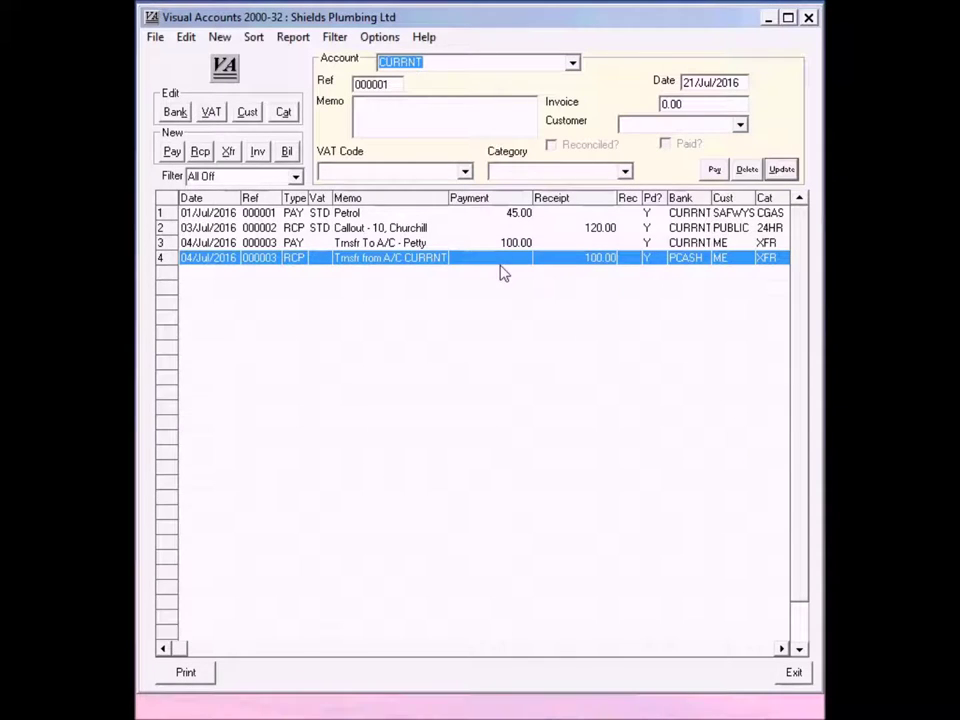
click(254, 157)
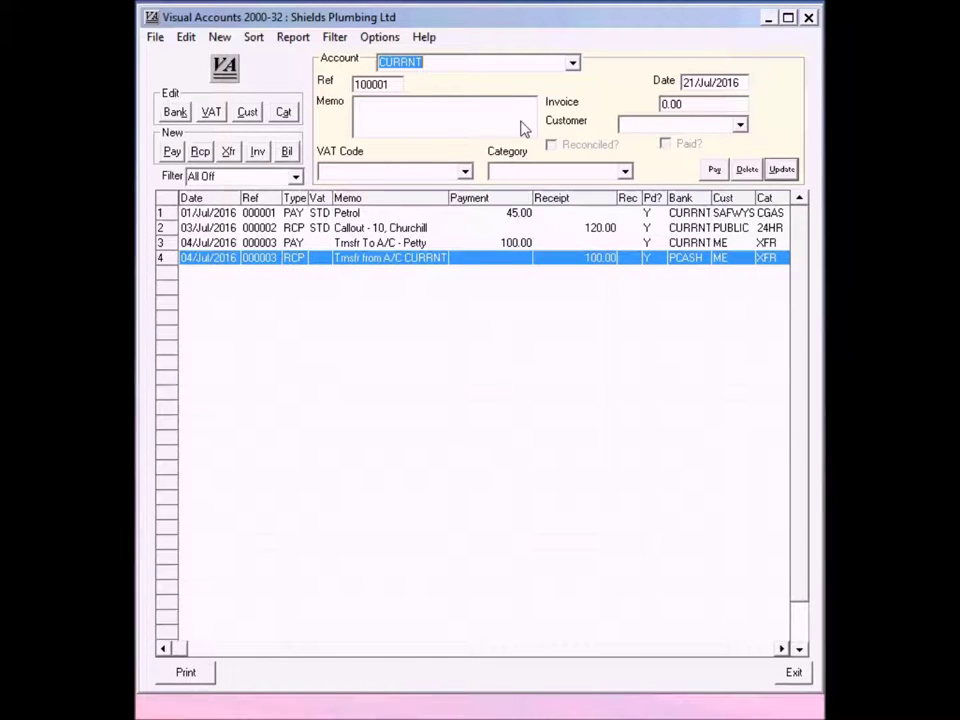
Step: Date the invoice 04/Jul/2016 and enter memo 'Callout - Leaking toilet, replaced valve'
click(708, 88)
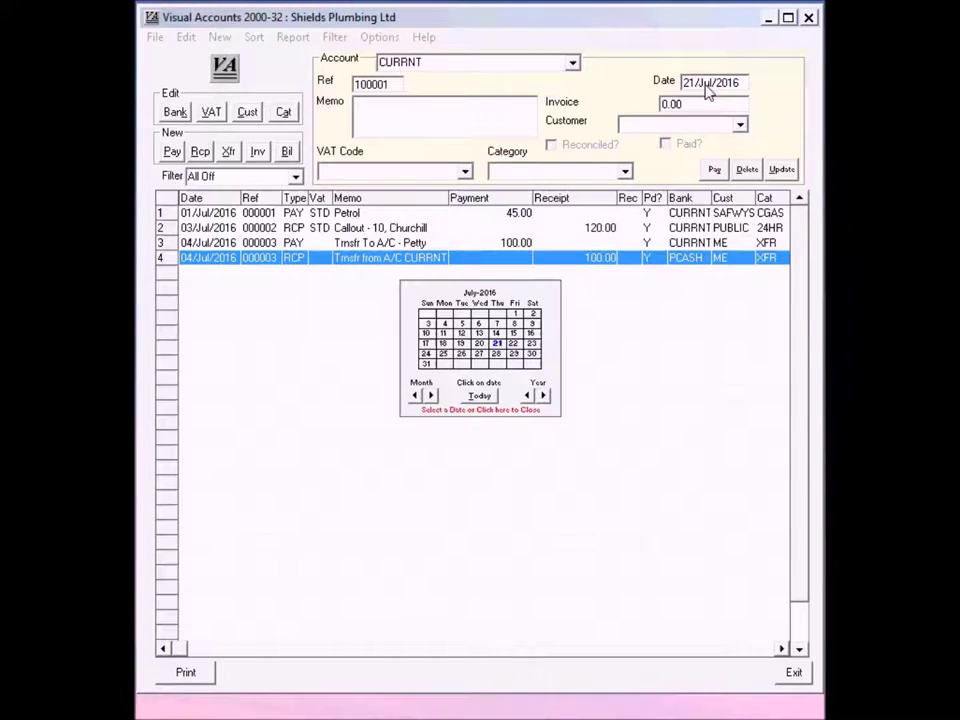
click(445, 325)
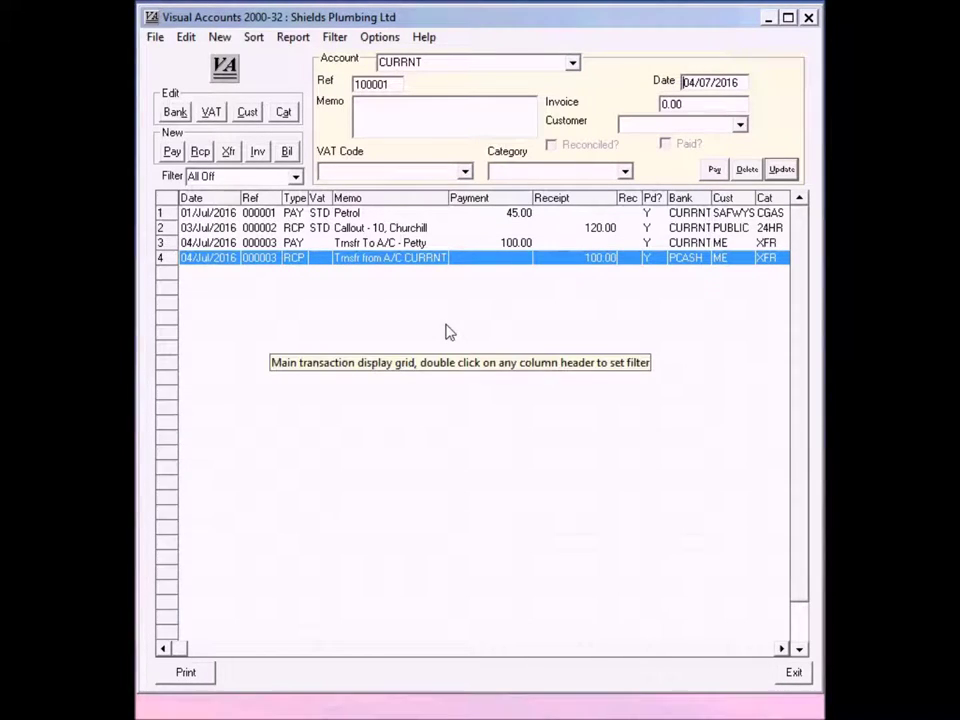
click(432, 126)
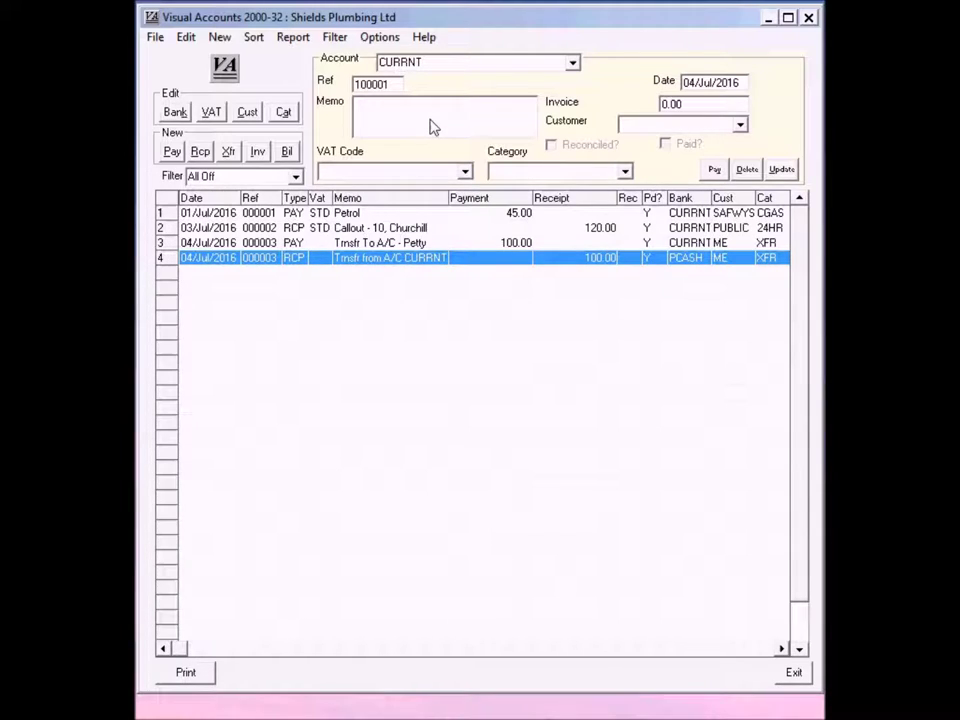
text(Callout - Leaking toilet, replaced va)
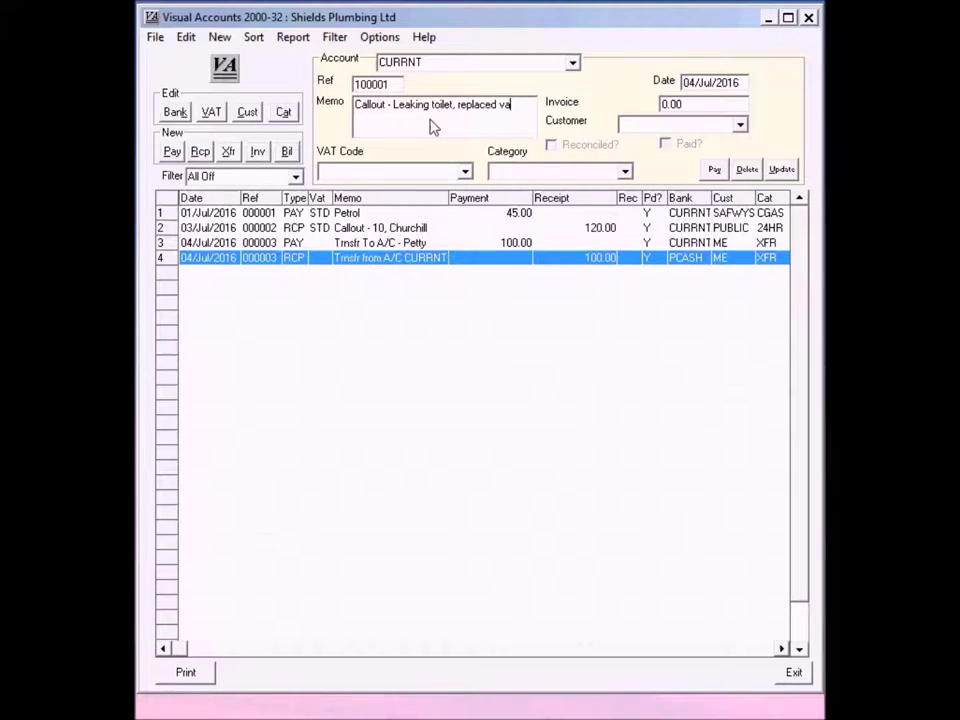
text(lve)
key(Tab)
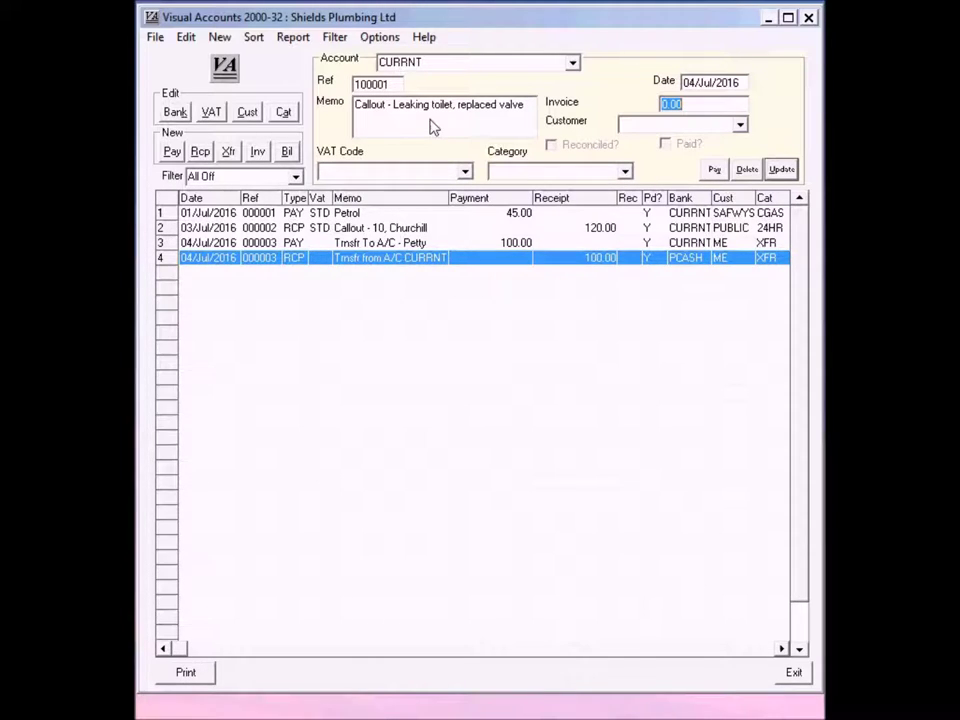
Step: Enter invoice amount 115 and type the new customer code BRCLDS
text(115n)
click(741, 125)
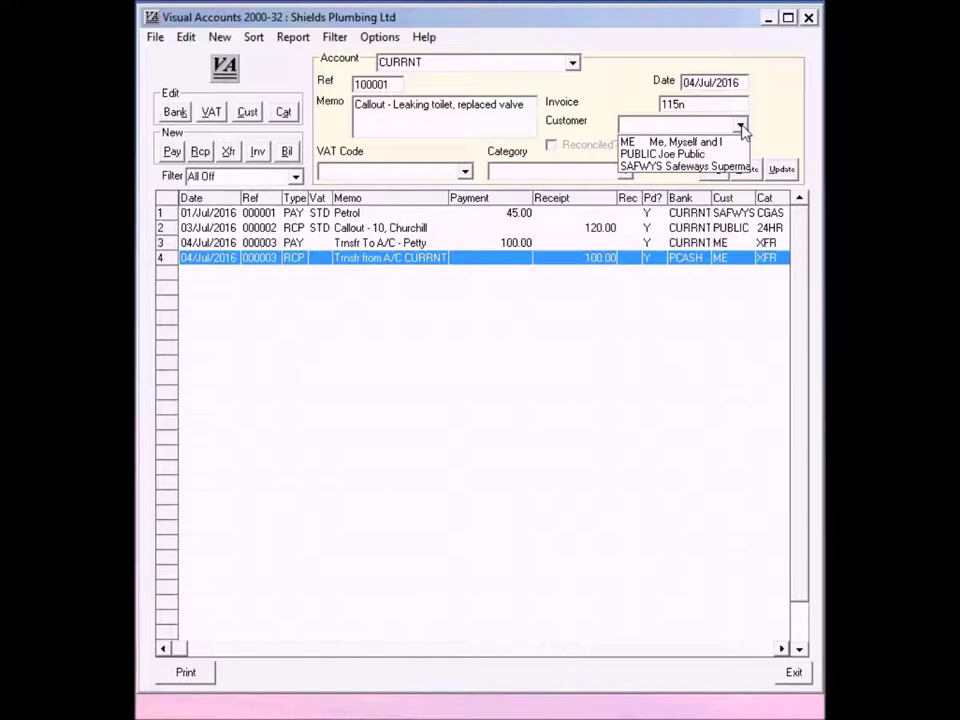
click(741, 126)
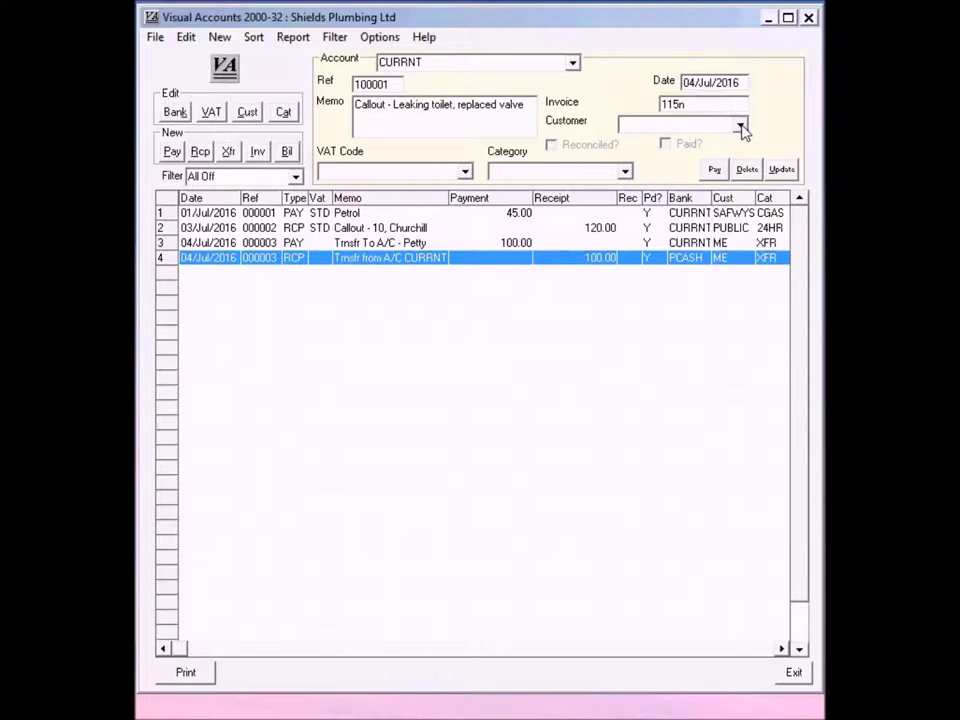
text(BRCLDS)
key(Tab)
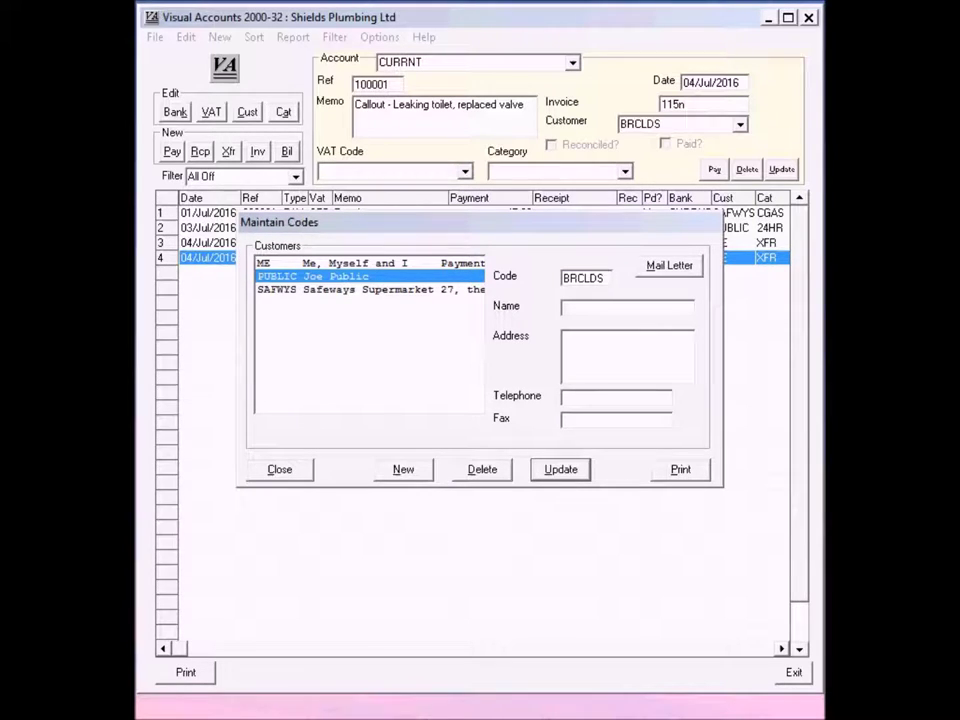
Step: Define customer BRCLDS as BarcLloyds Bank with its address and telephone number, then save and close
click(678, 311)
text(BarcLloyds Bank)
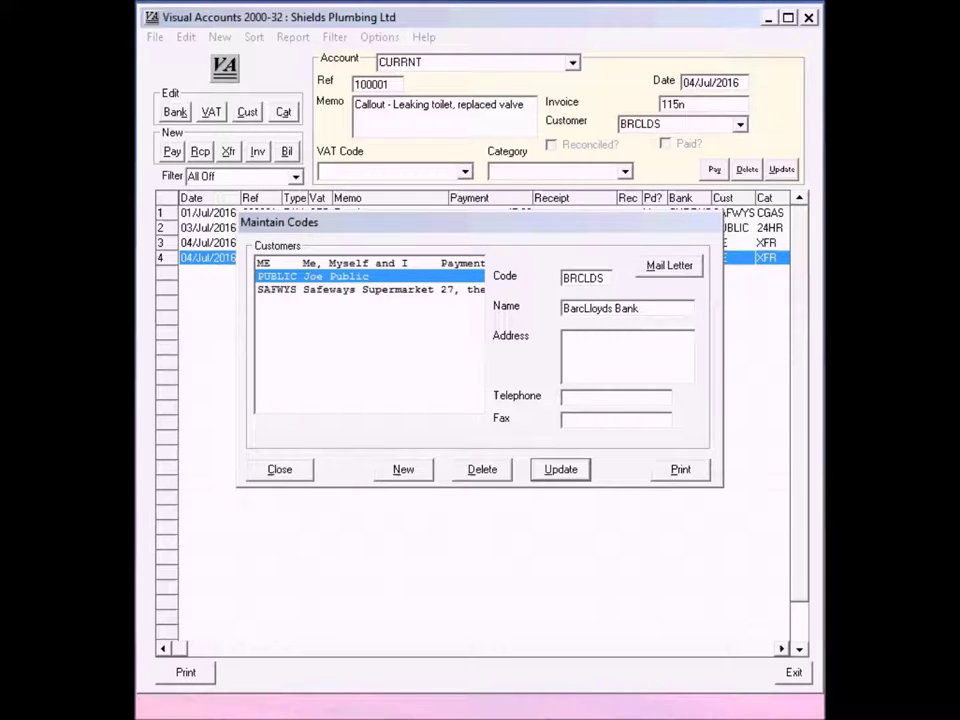
click(660, 356)
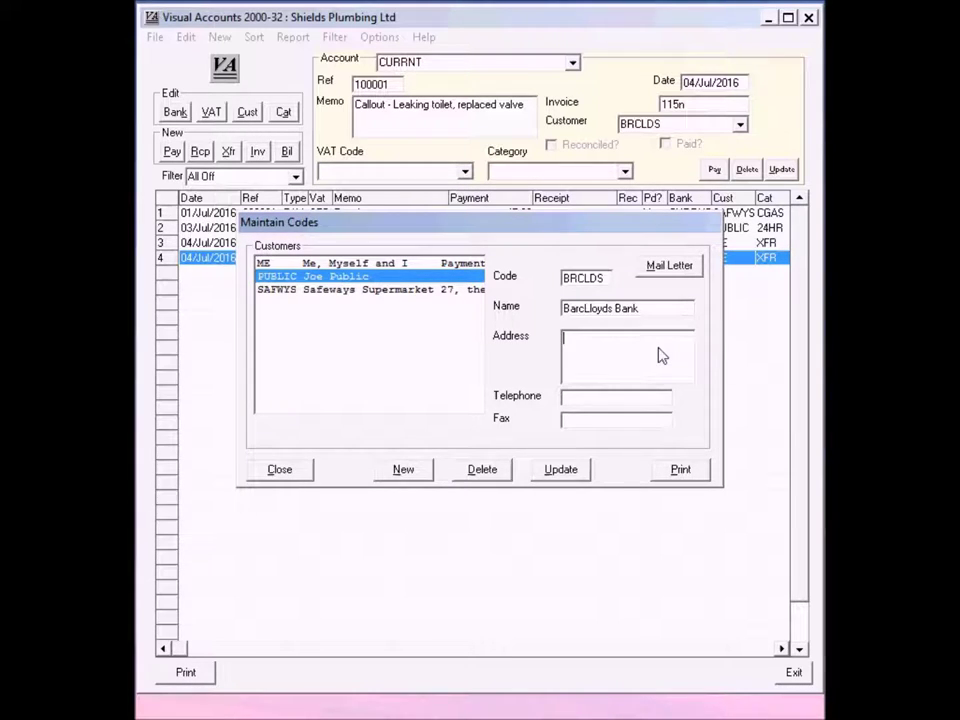
text(The High St, Little Biggington, Smoke-on-the-Water Wye)
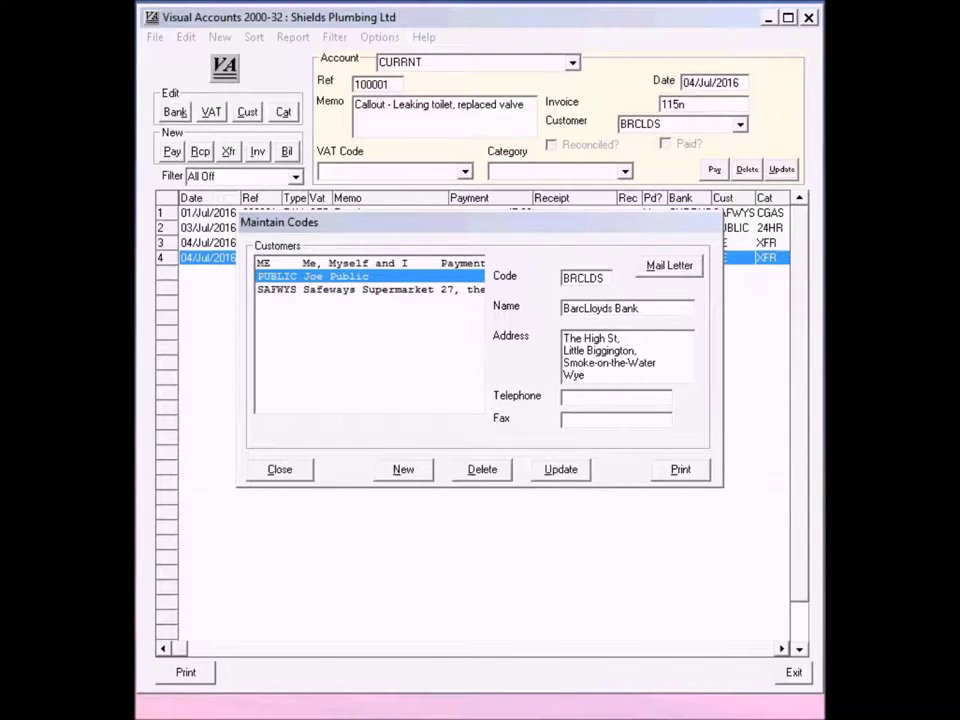
click(632, 399)
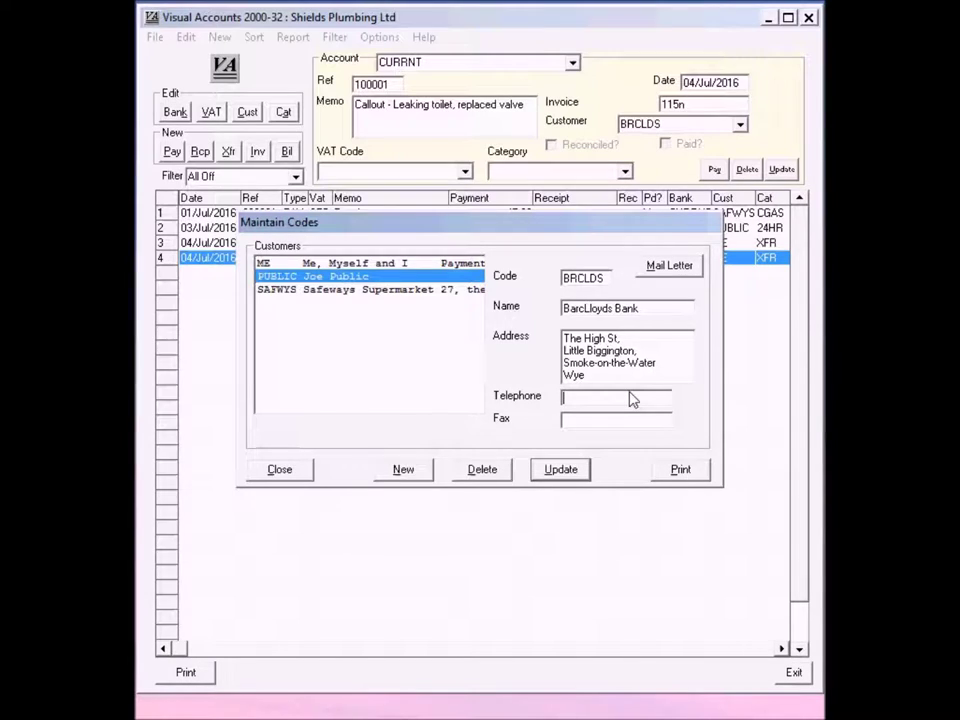
text(0123 123 4567)
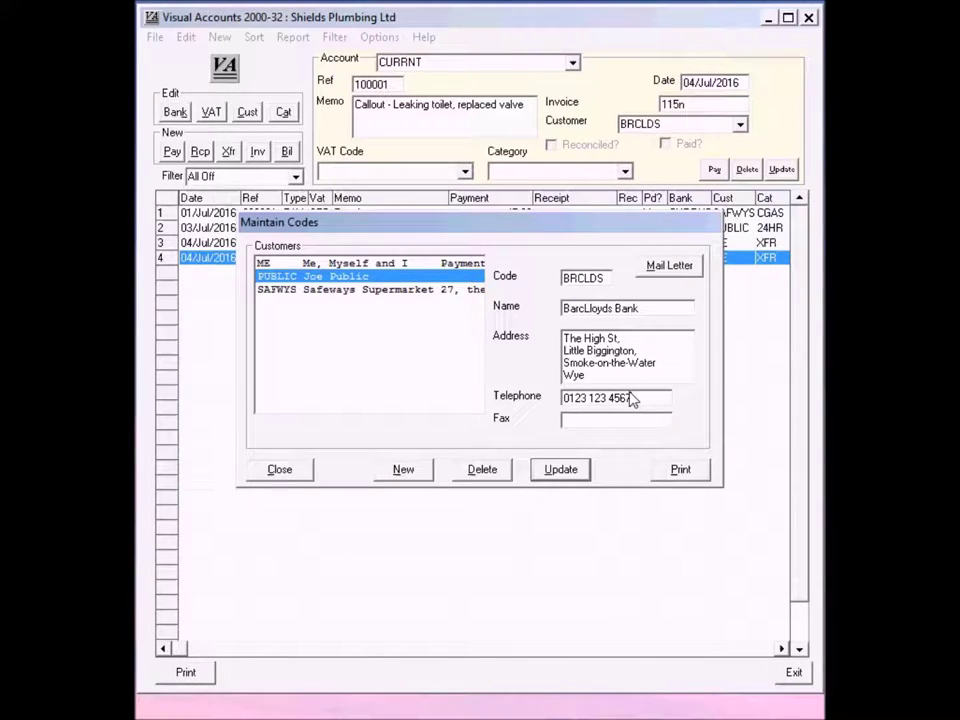
click(558, 472)
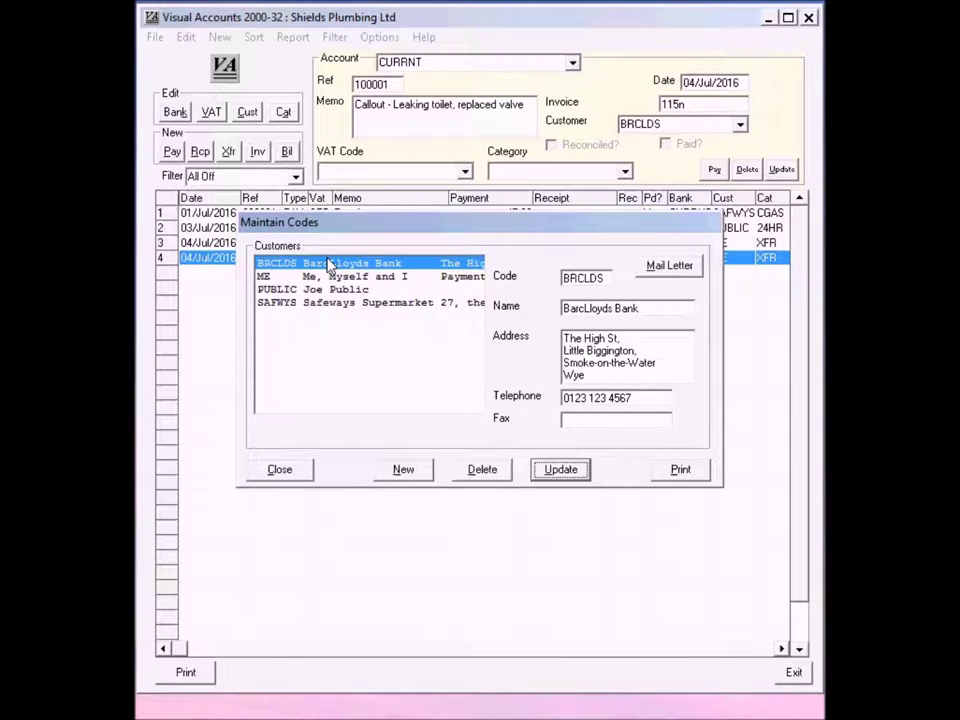
click(281, 471)
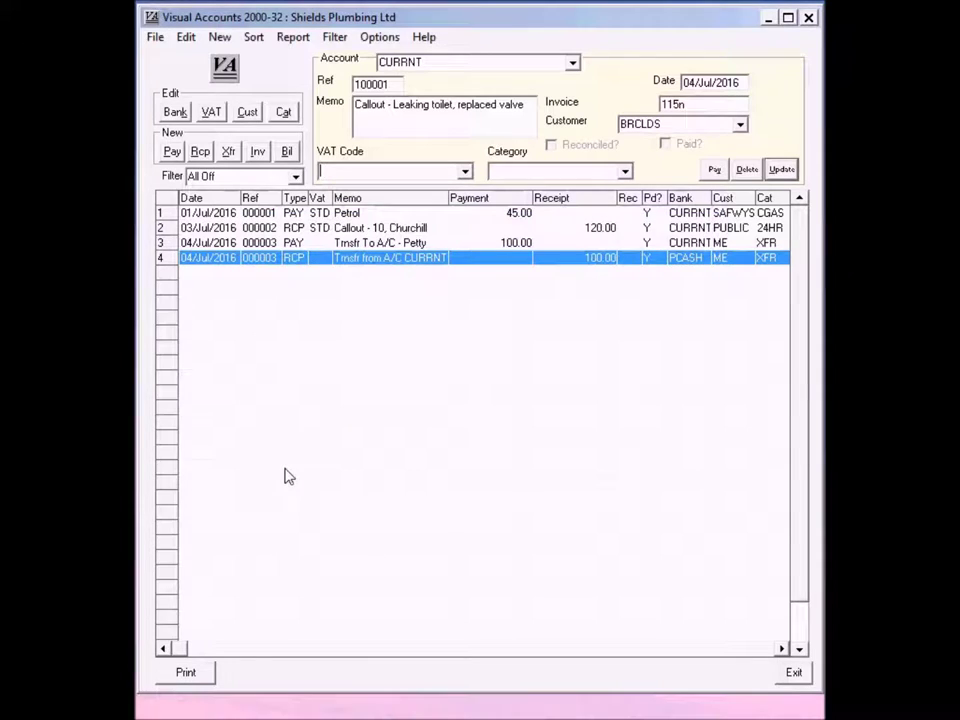
Step: Set VAT code STD and category 24HR 24 Hour Callout, then save the invoice
click(465, 171)
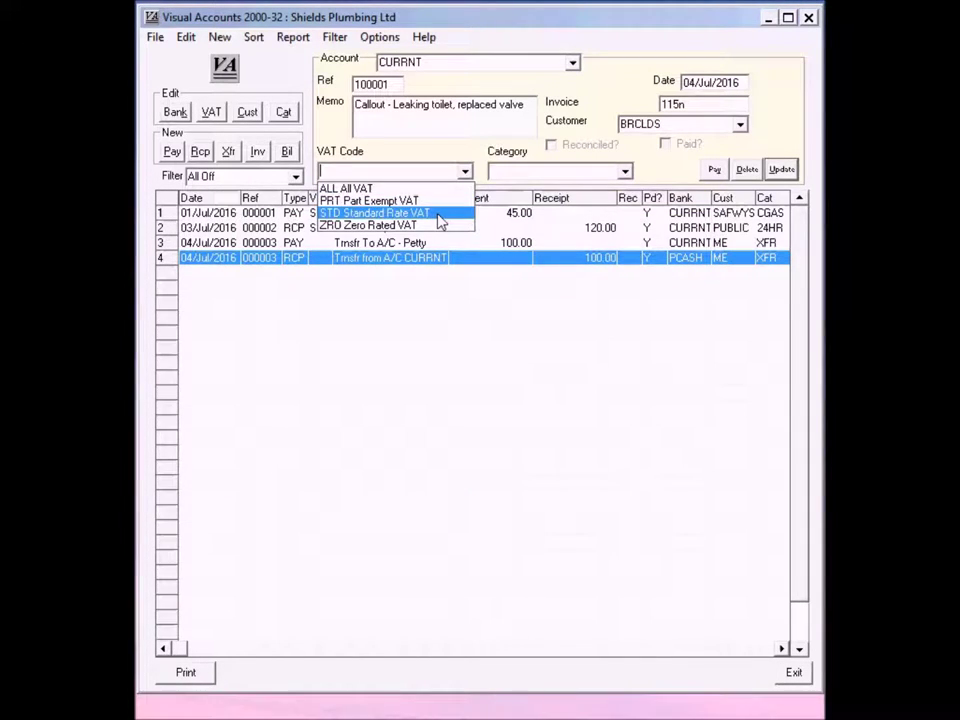
click(440, 214)
click(624, 172)
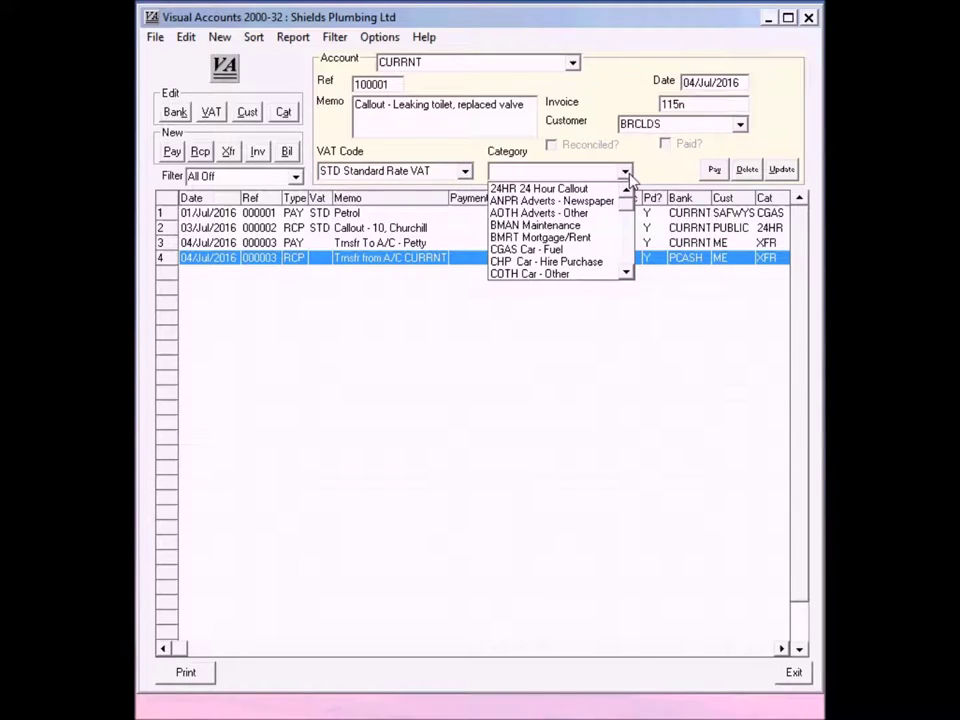
click(580, 190)
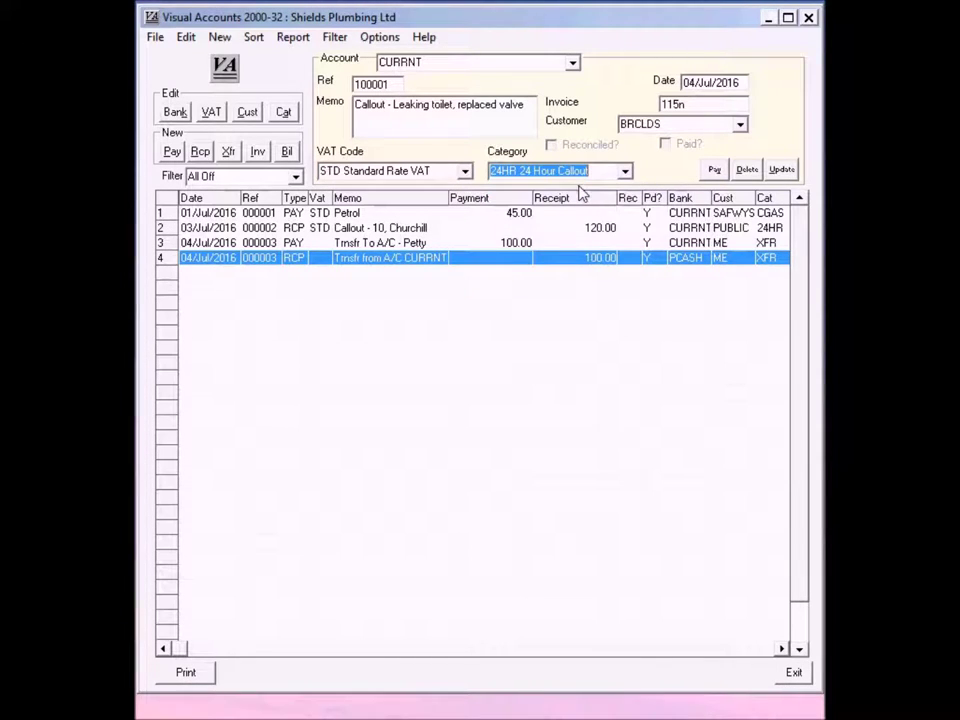
click(781, 170)
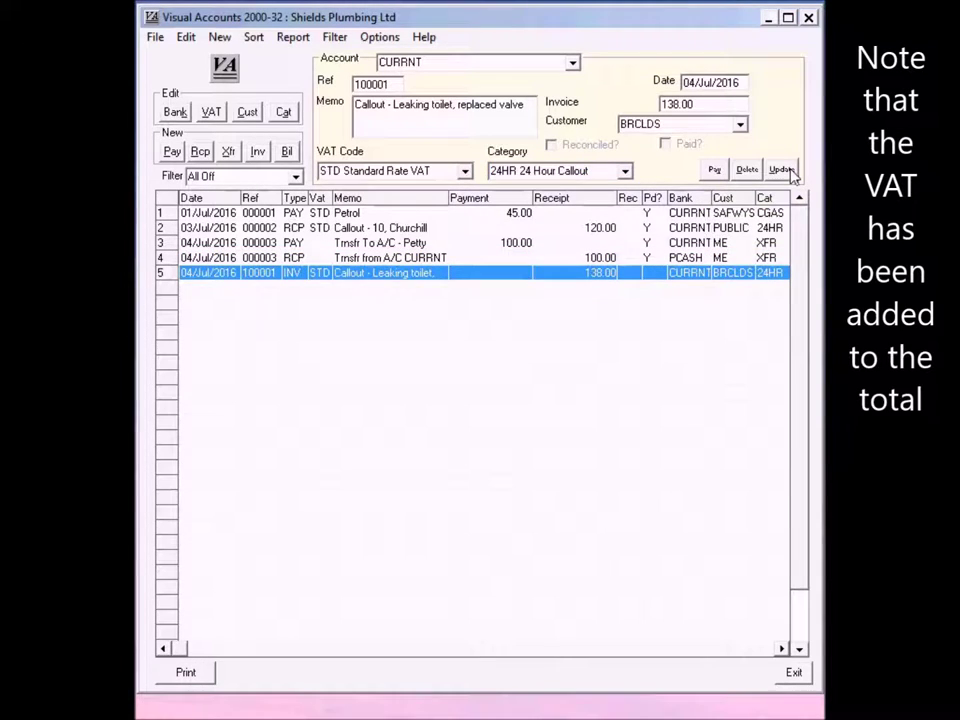
click(288, 152)
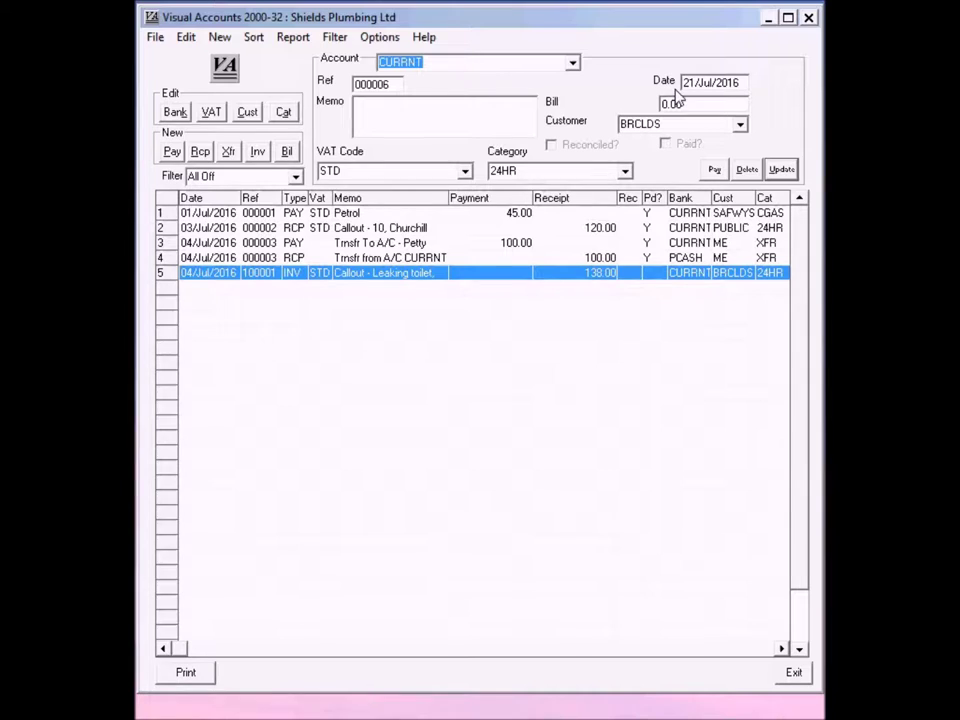
Step: Date the bill 04/Jul/2016 with memo 'Fluidmaster Bottom Fill 1/2" quiet fill valve'
click(712, 82)
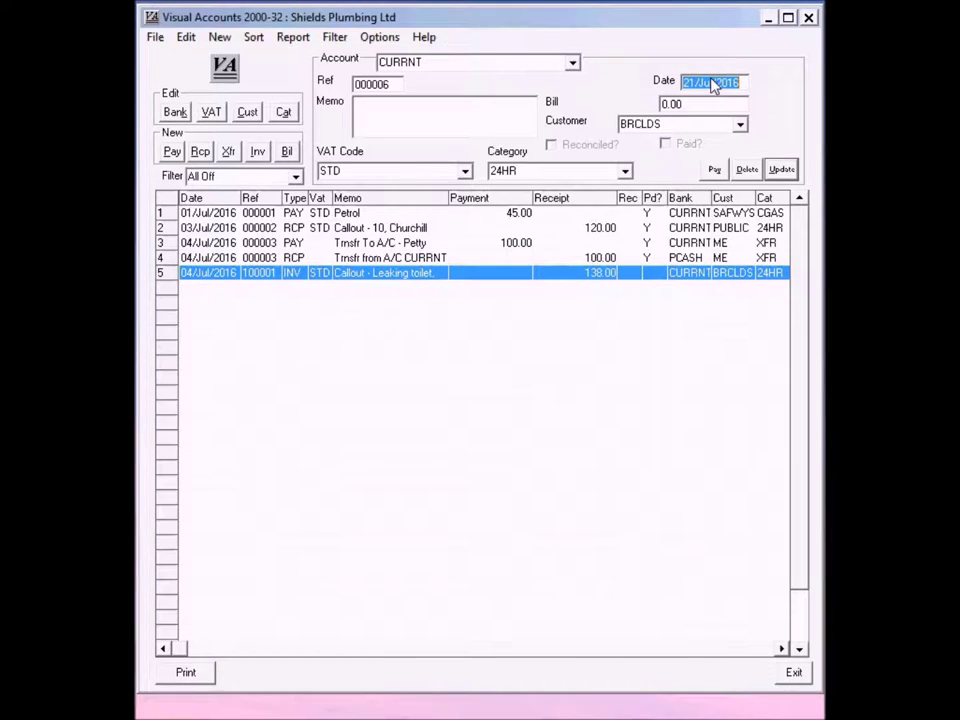
click(712, 82)
click(445, 325)
text(Fluidmaster)
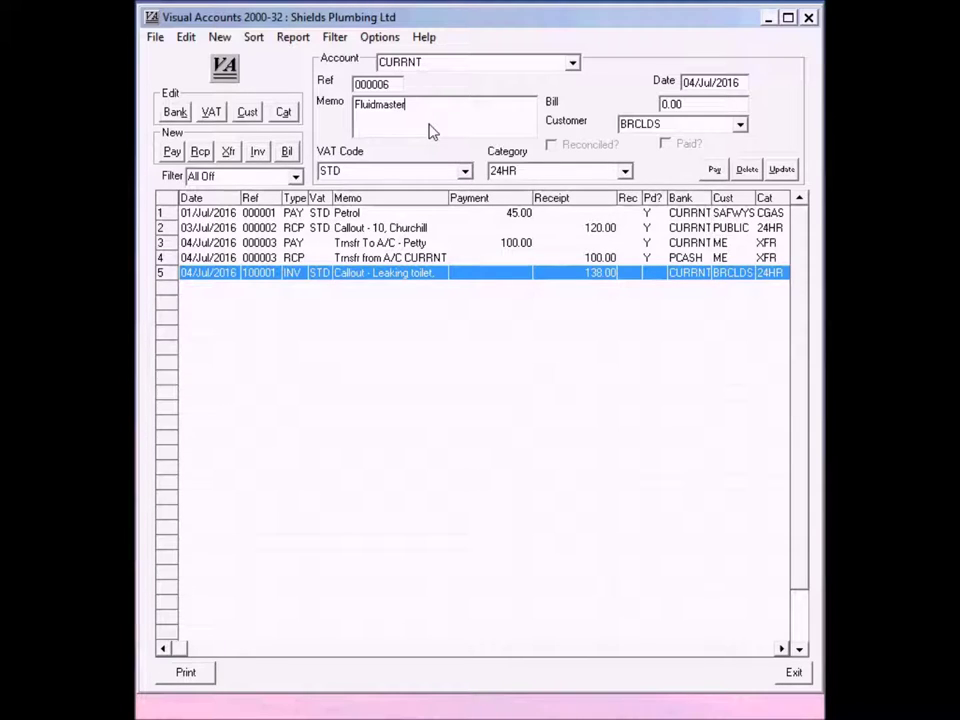
text( Bottom Fill 1/2" qu)
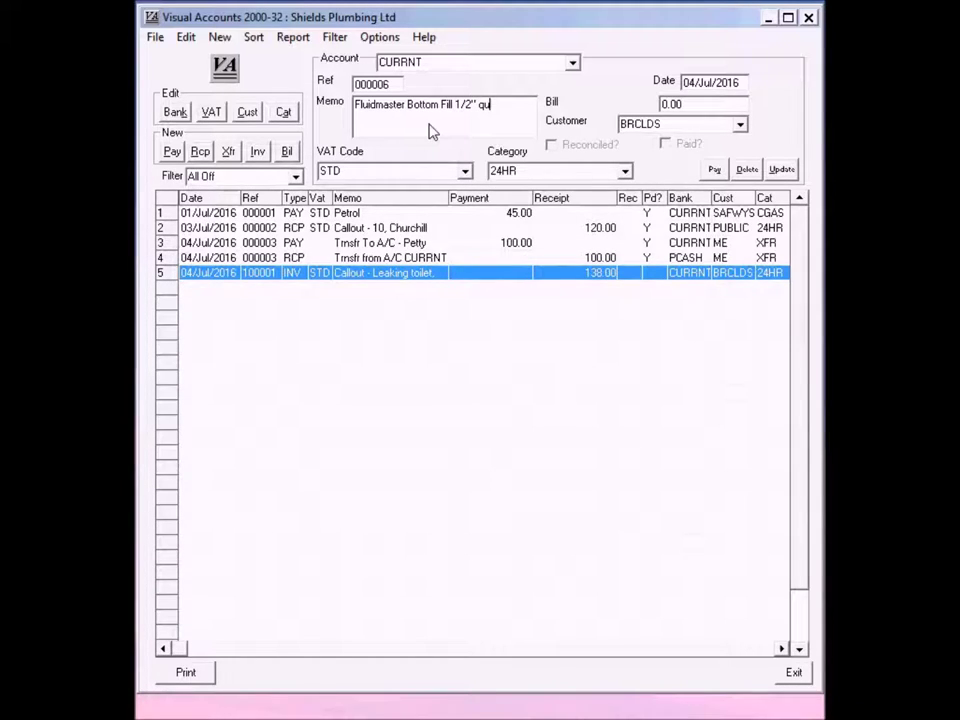
text(iet fill valve)
key(Tab)
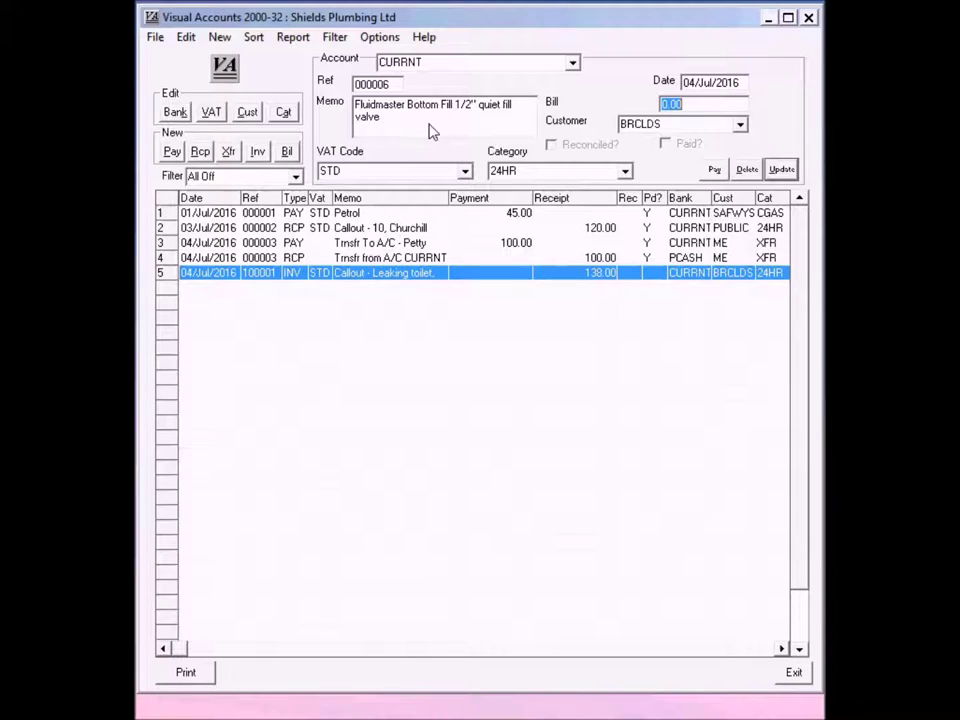
Step: Enter bill amount 12.43 and the new customer code RELY
text(12.43)
key(Tab)
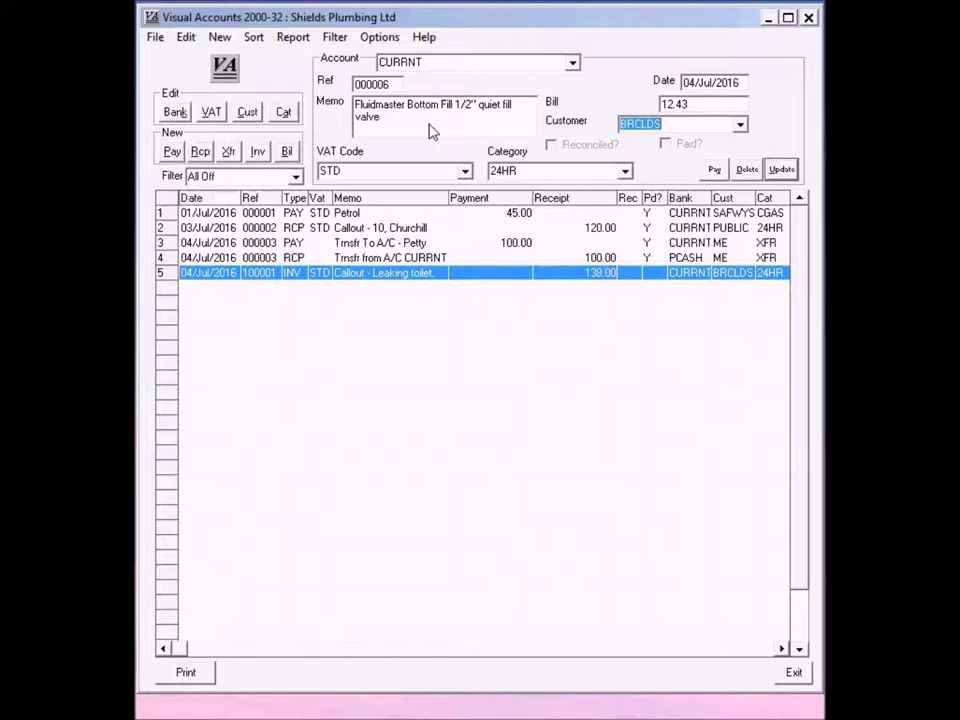
text(RELY)
key(Tab)
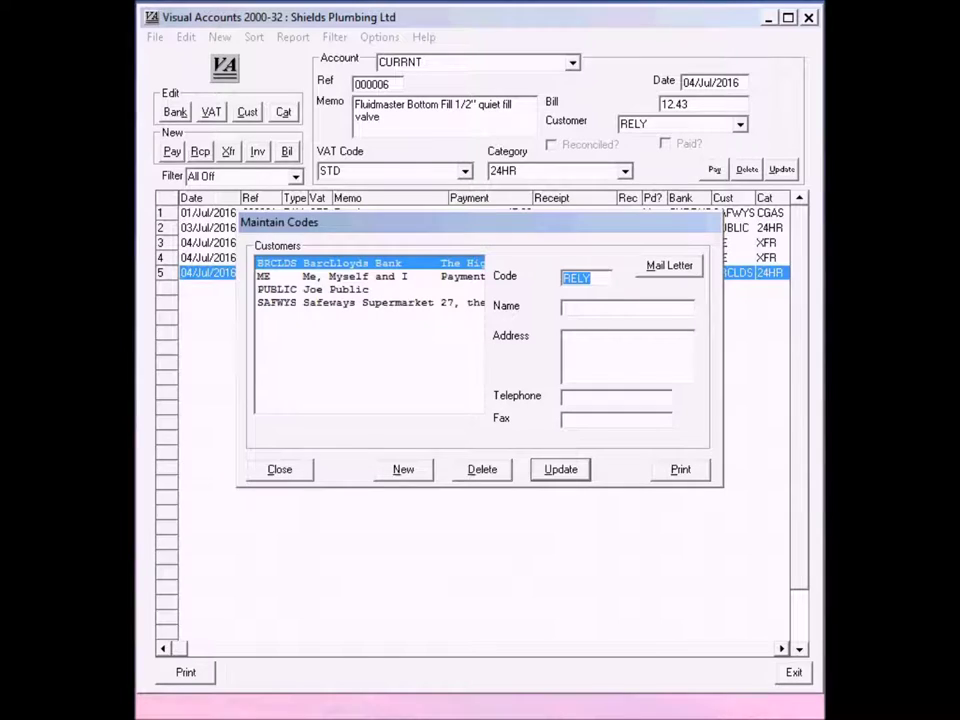
Step: Name code RELY 'Reliable Heating Co' and enter its postal address
key(Tab)
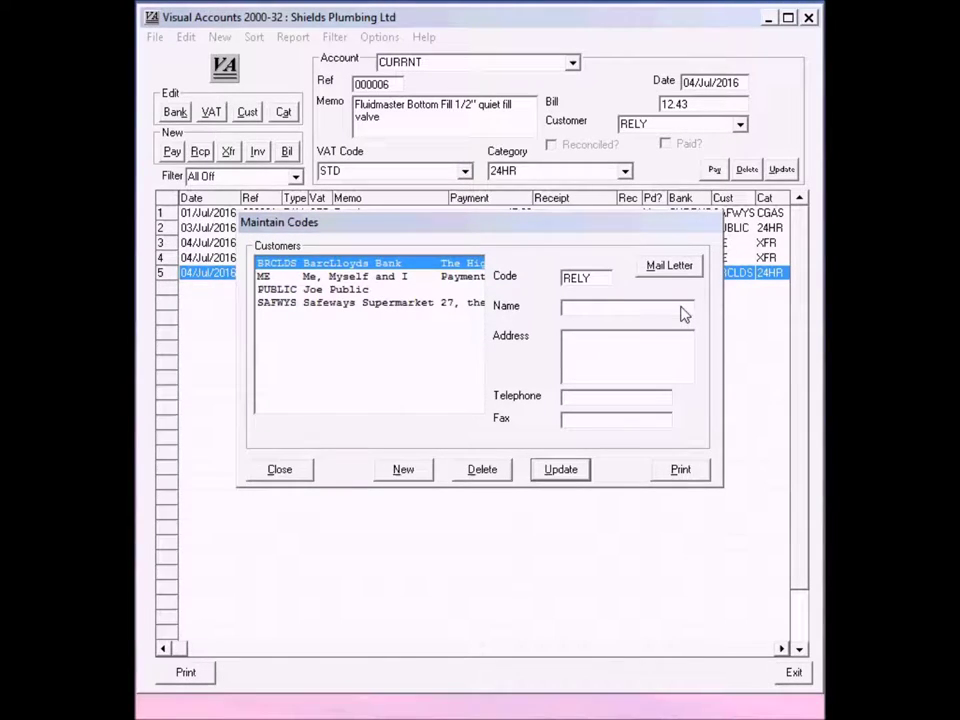
text(Reliable Heating Co)
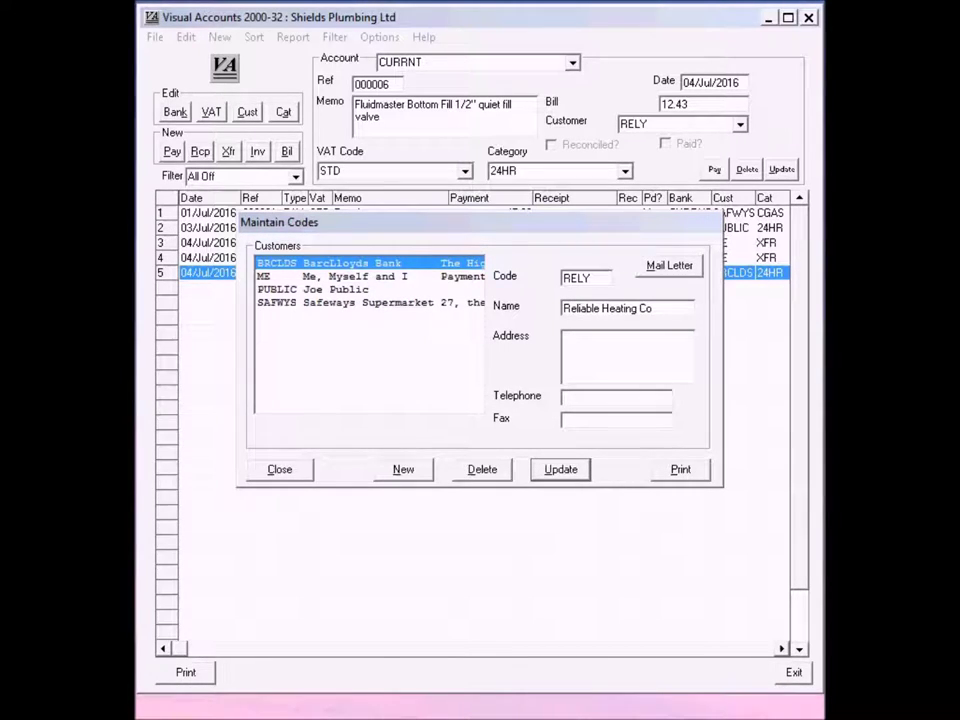
click(602, 382)
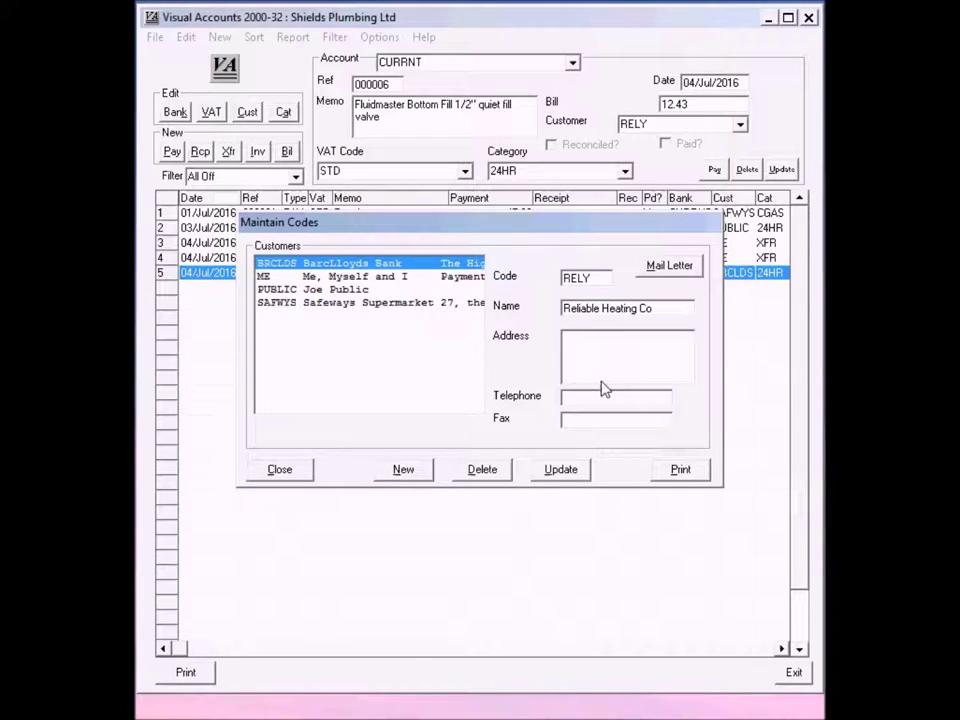
text(11, Archer St,)
key(Return)
text(Little Biggington,)
key(Return)
text(Smoke-on-the-Water)
key(Return)
text(Wye)
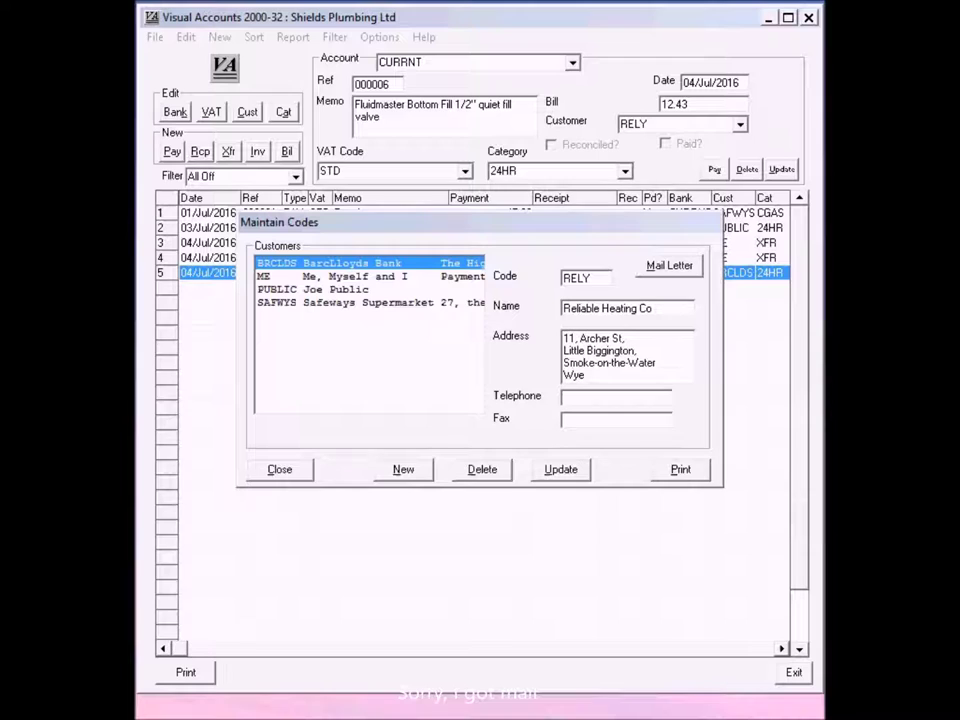
Step: Add the supplier's telephone number, save the RELY record and close the codes window
click(613, 400)
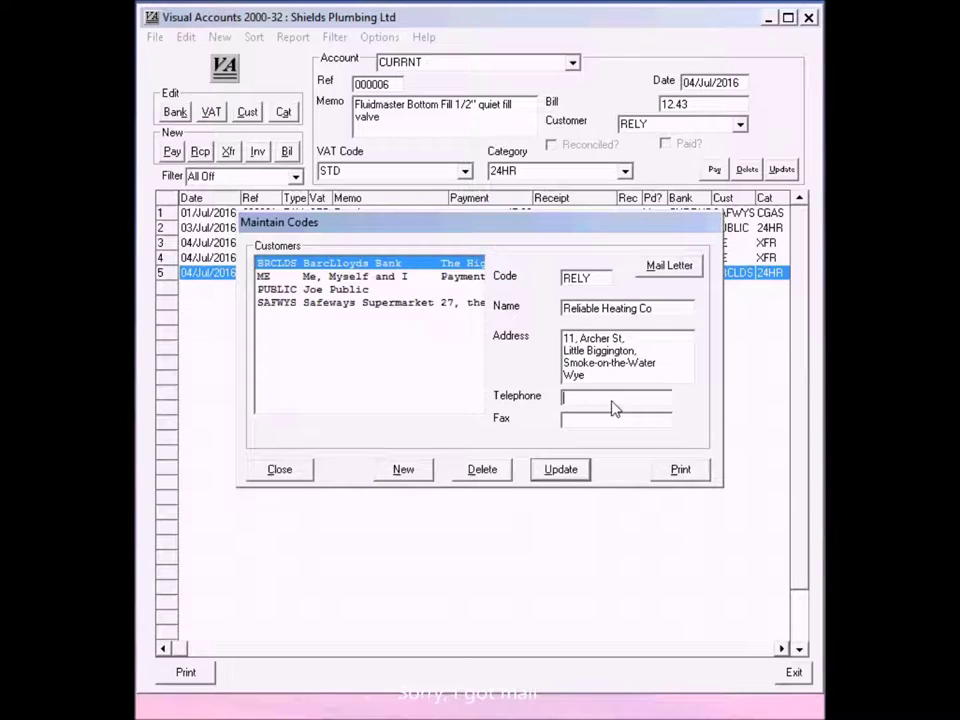
text(0123 123 3323)
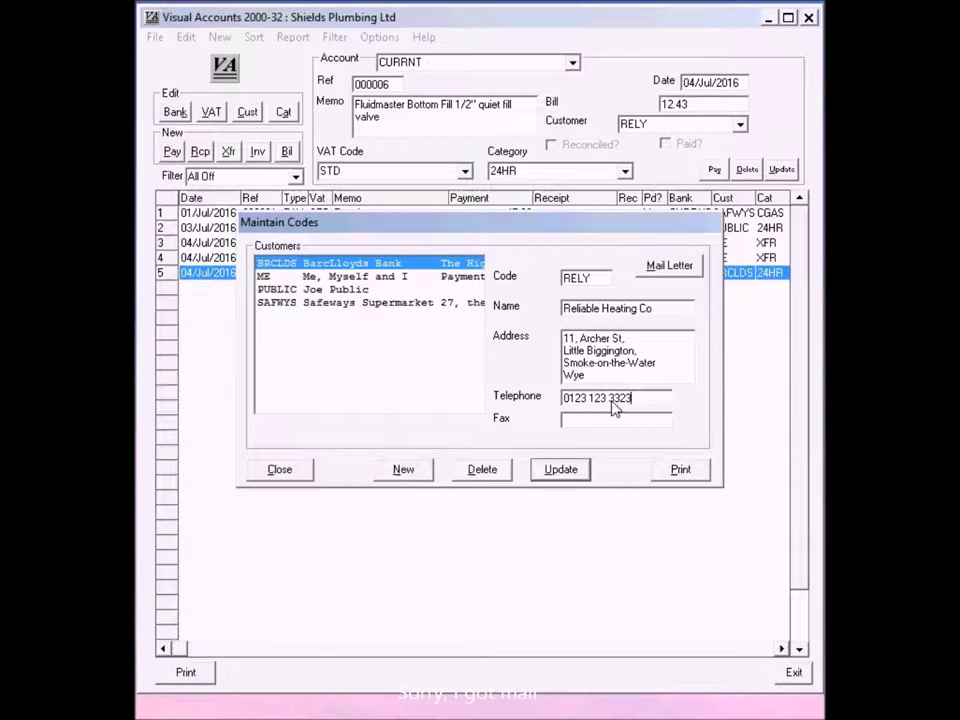
click(577, 475)
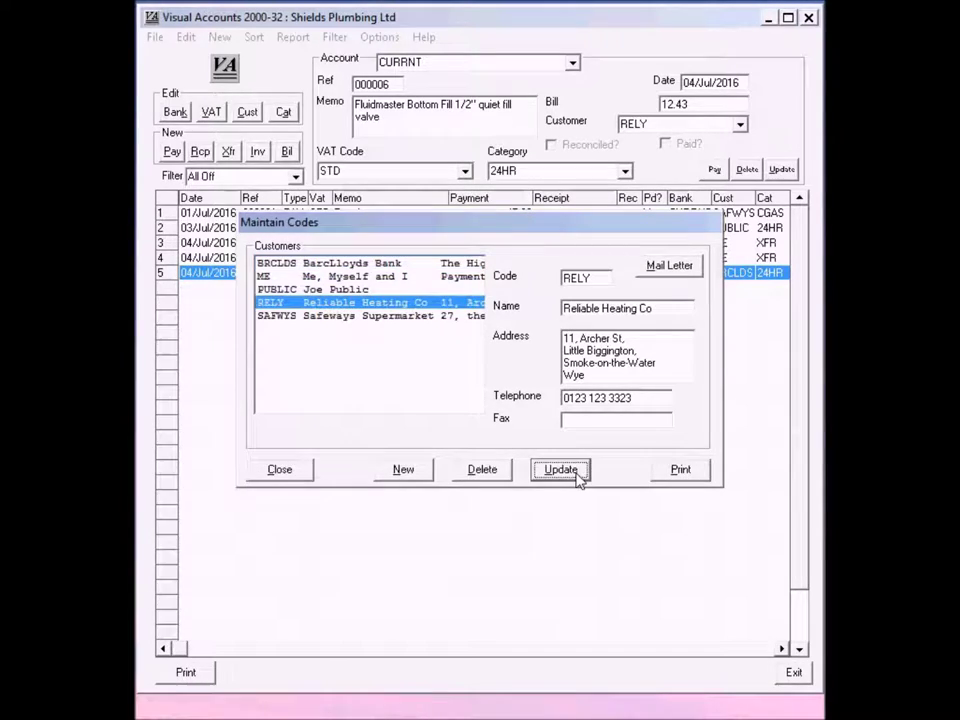
click(310, 469)
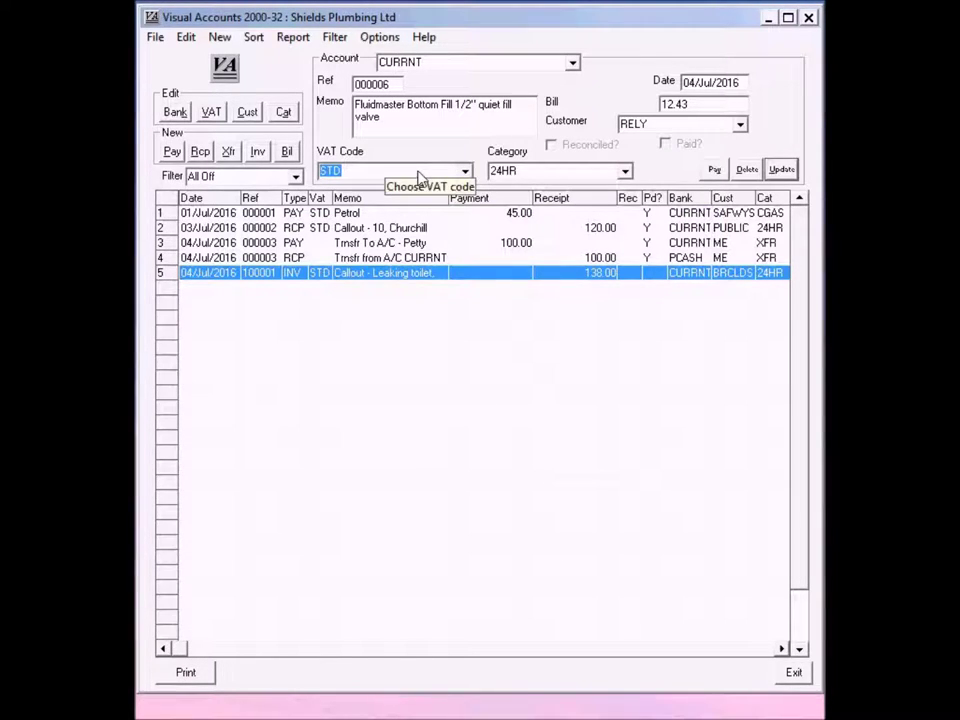
Step: Categorise the 12.43 bill as PSTK Purchases - Stock and save it to the ledger
click(627, 173)
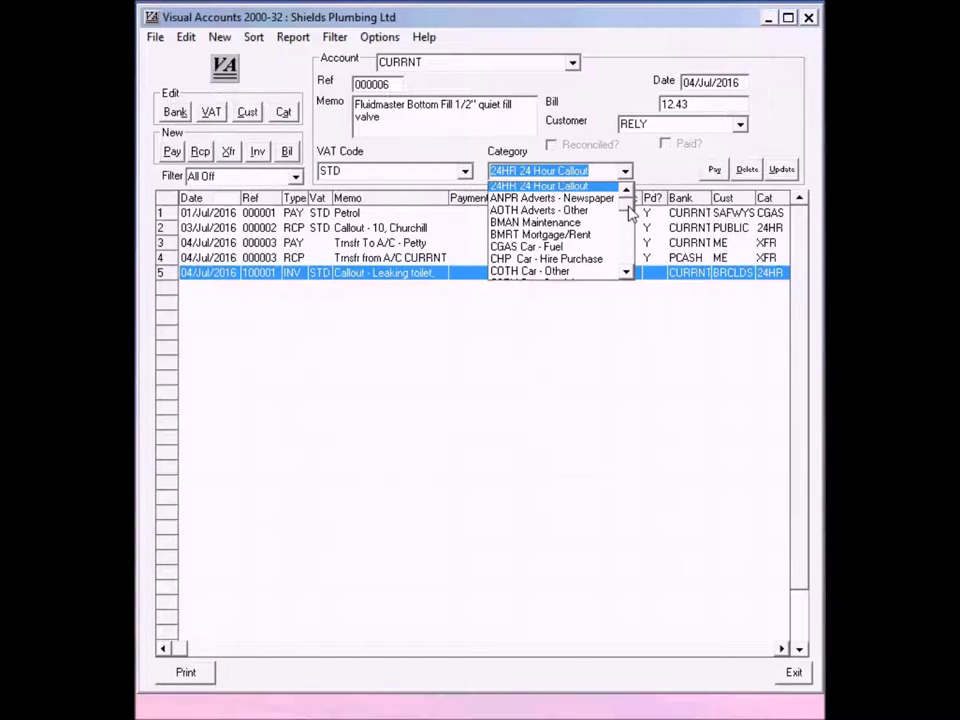
scroll(632, 250, down, 6)
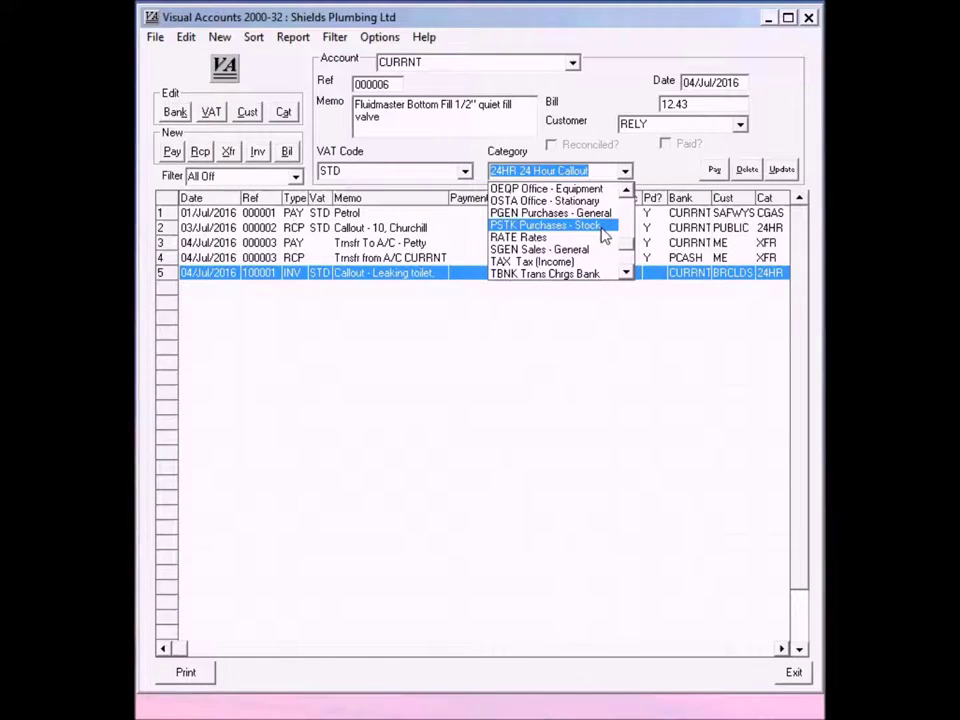
click(603, 225)
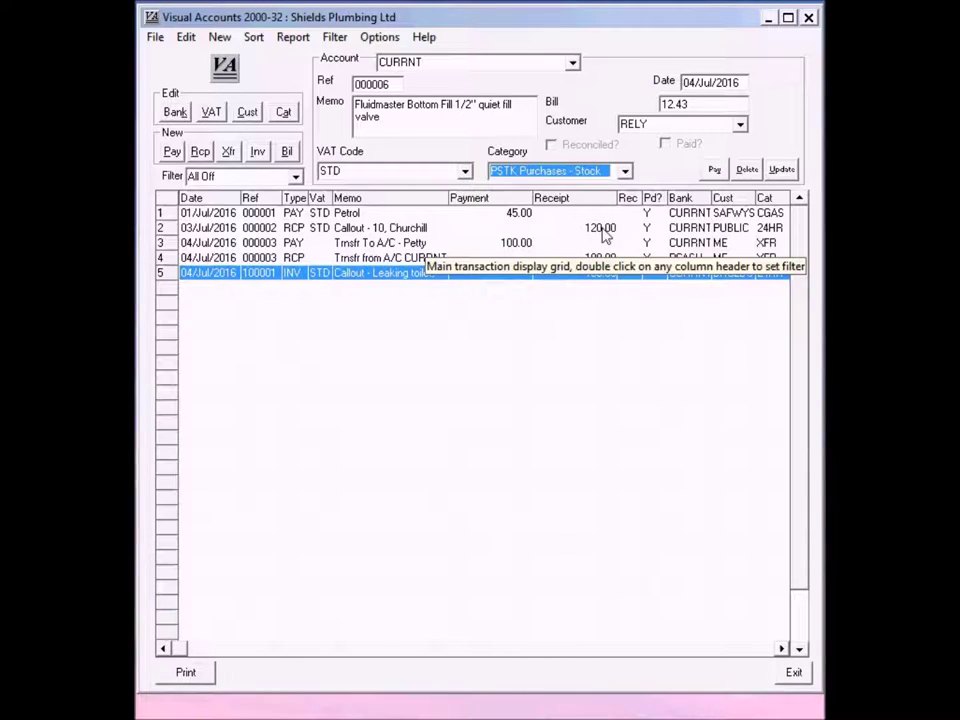
click(782, 170)
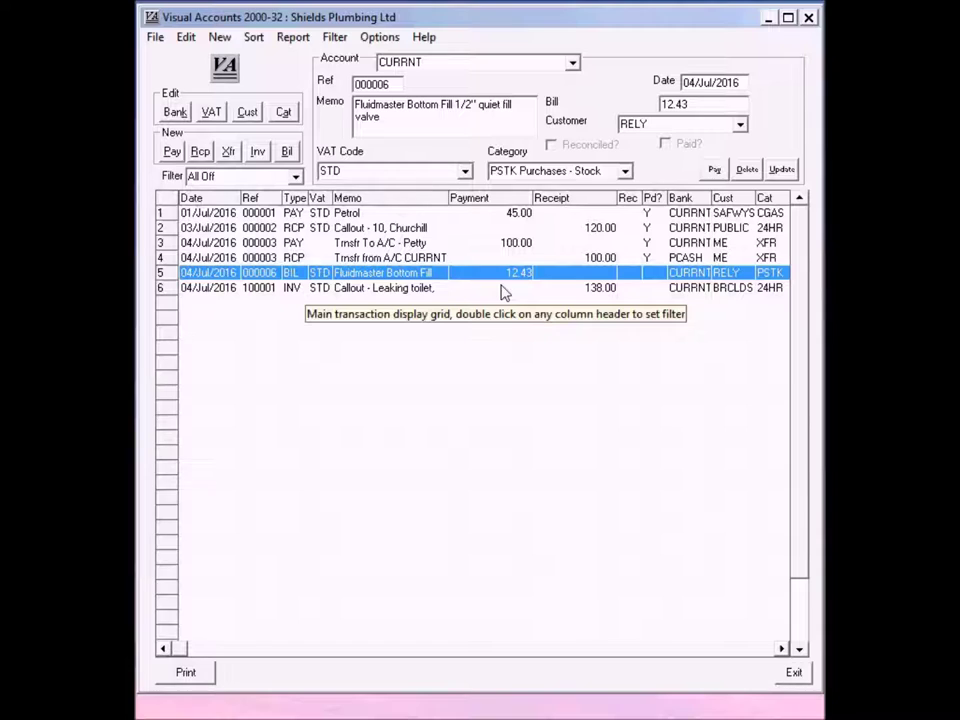
click(371, 288)
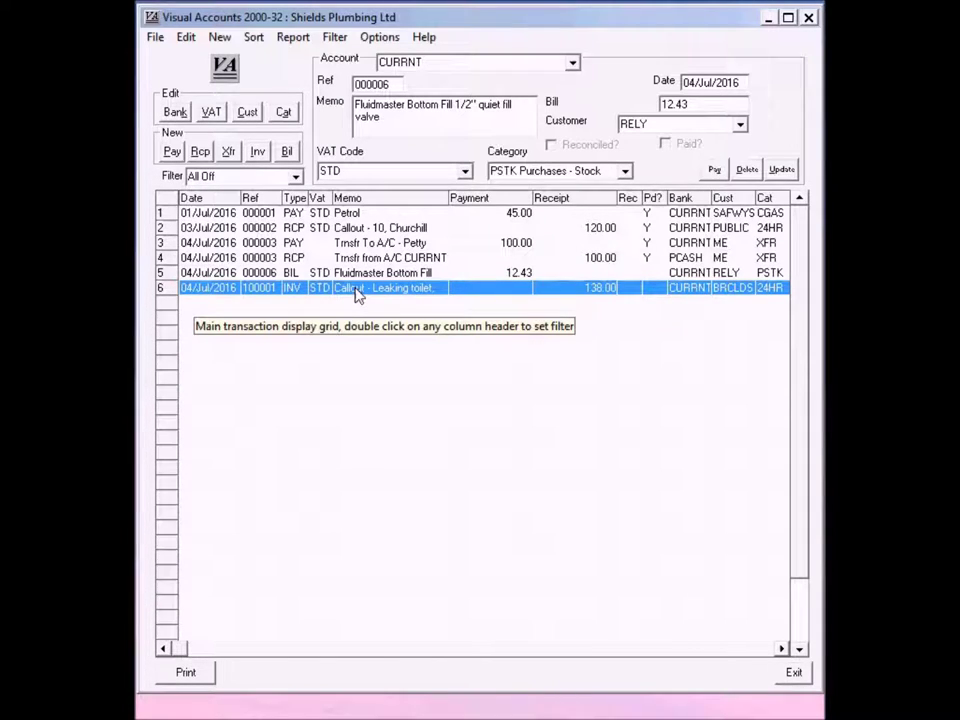
Step: Pay callout invoice 100001 with a 138.00 receipt dated 21/Jul/2016, without the STD VAT code
key(Tab)
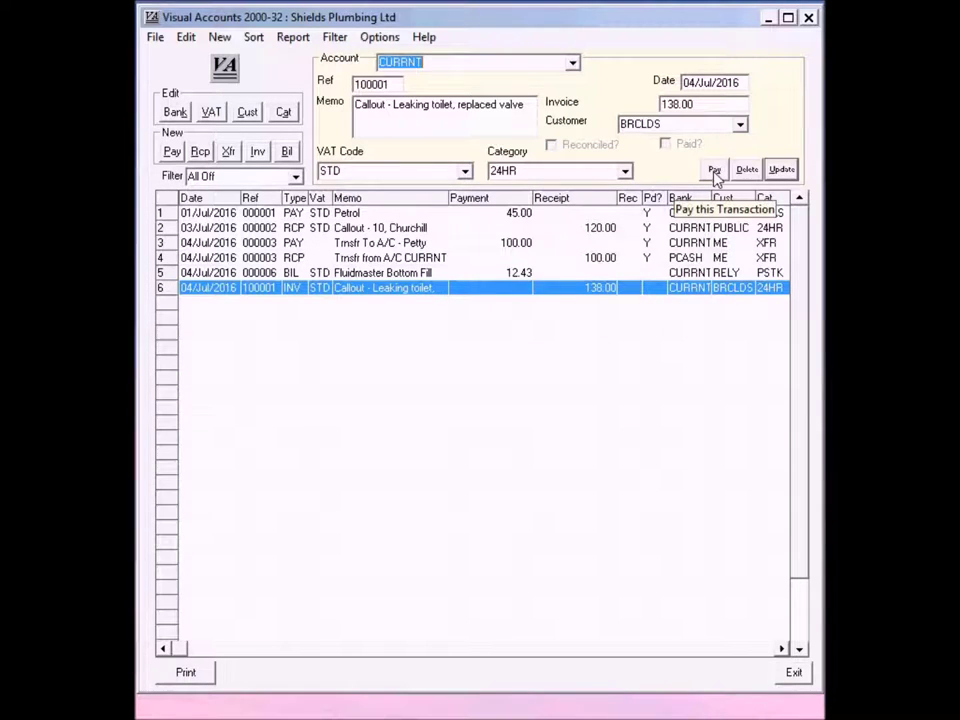
click(714, 172)
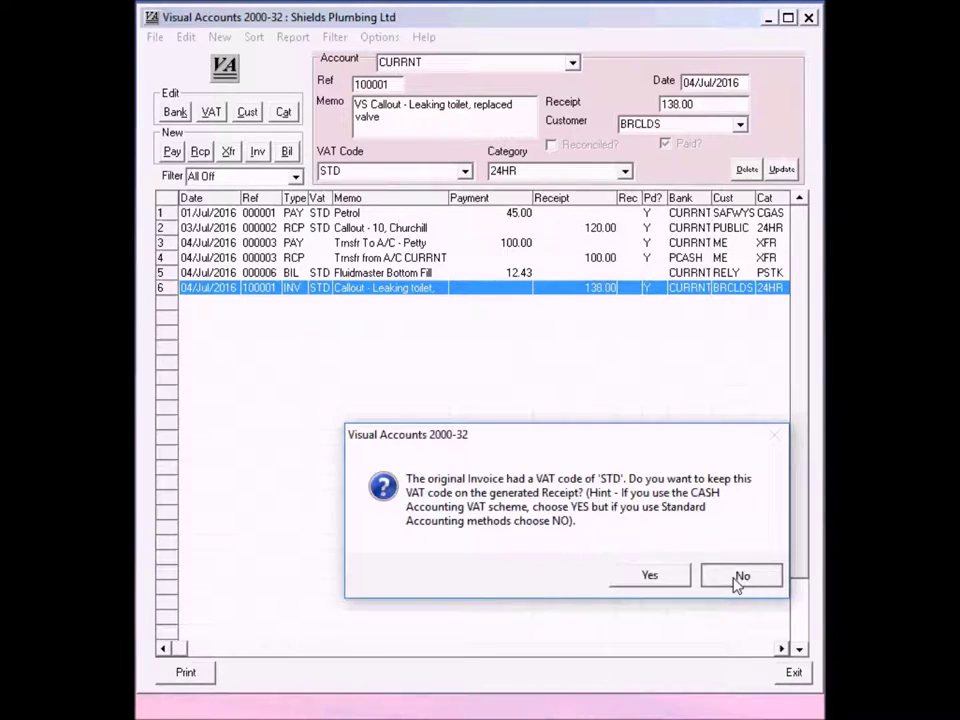
click(740, 576)
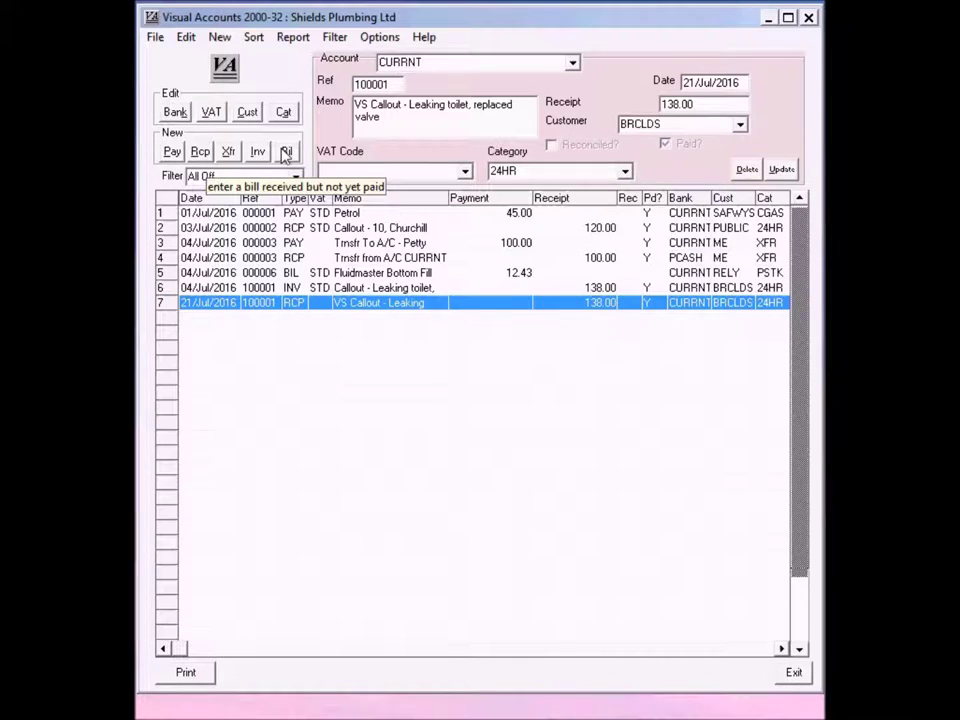
click(345, 274)
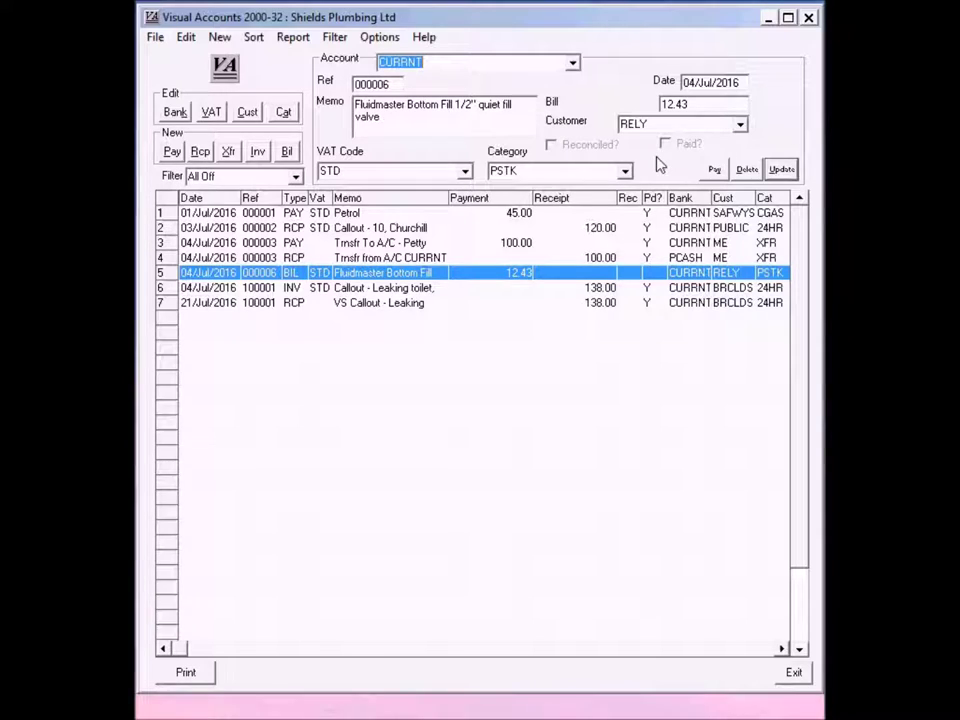
Step: Pay Fluidmaster bill 000006 with a 12.43 payment dated 21/Jul/2016, leaving off the STD VAT code
click(715, 171)
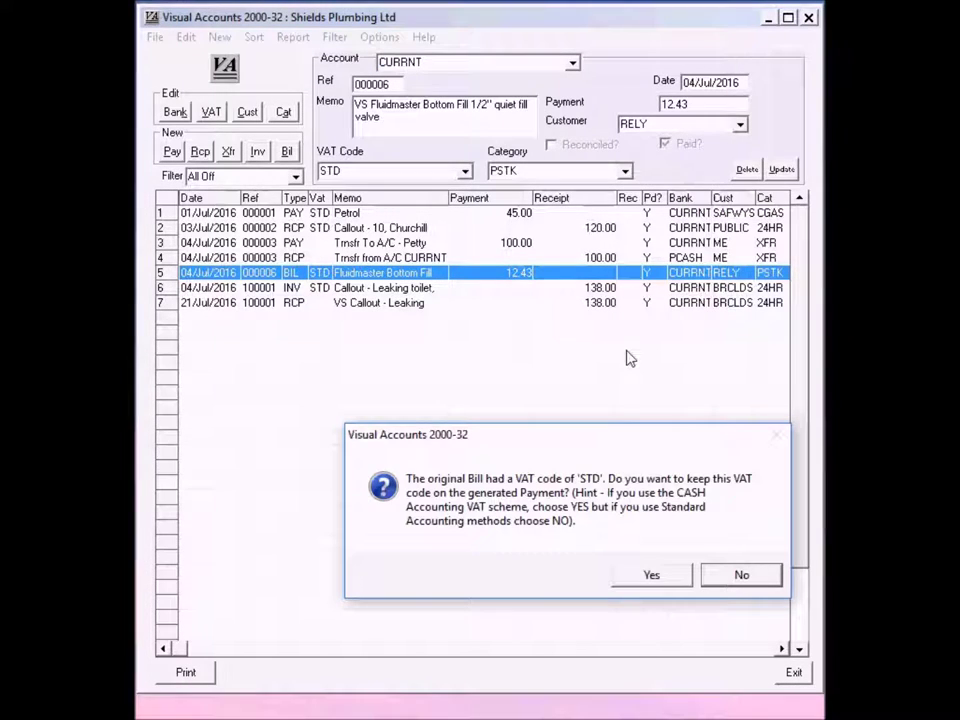
click(742, 576)
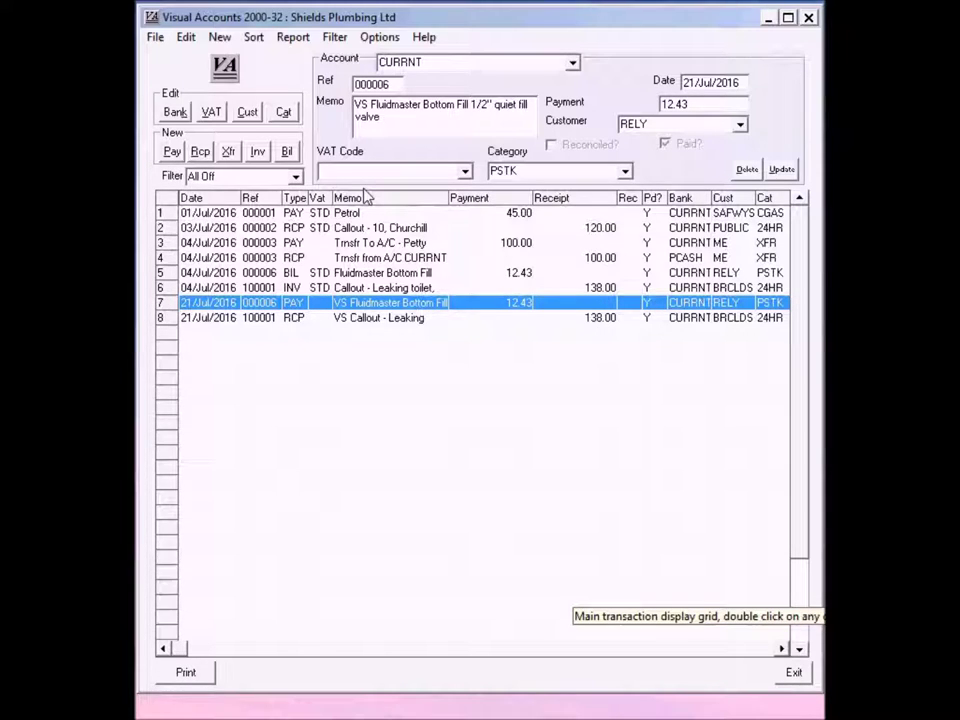
click(157, 40)
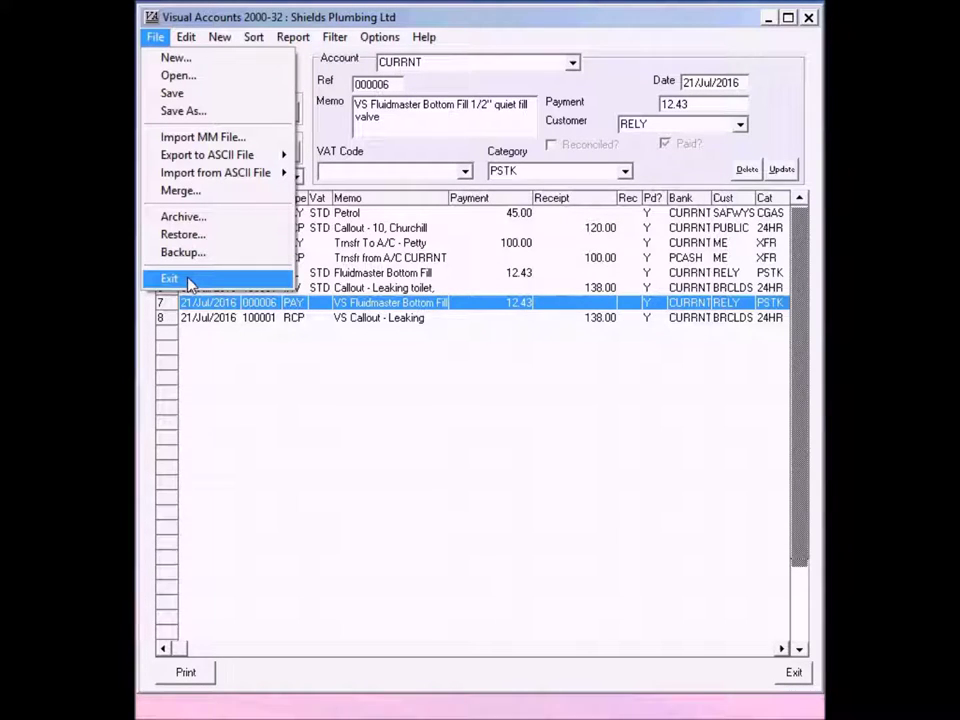
Step: Exit Visual Accounts, agree to back up the data, and name the backup 20160721
click(712, 622)
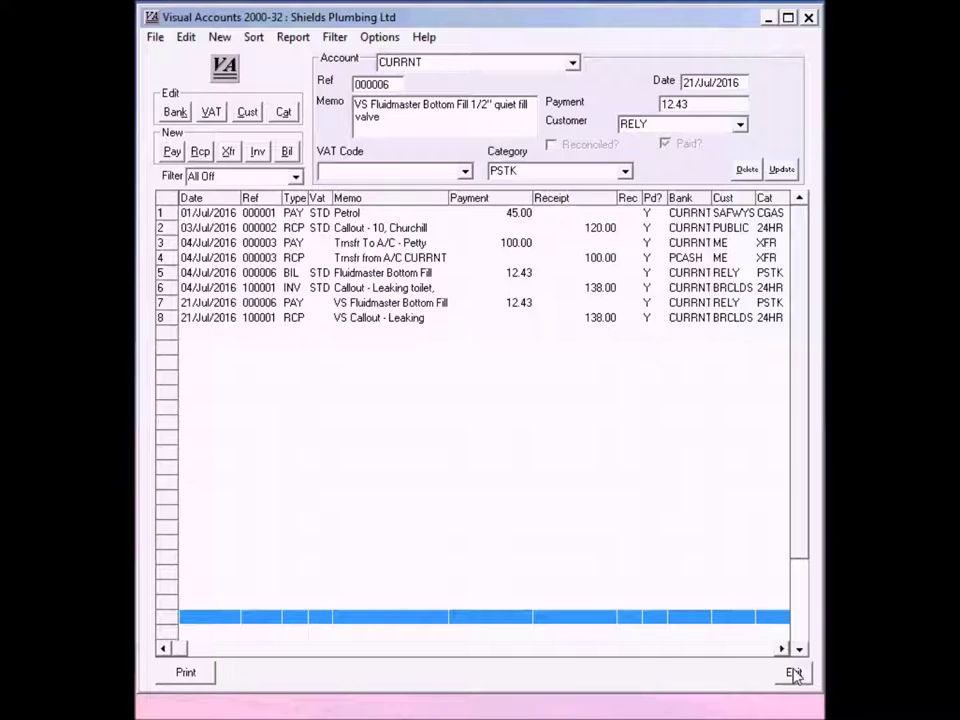
click(793, 673)
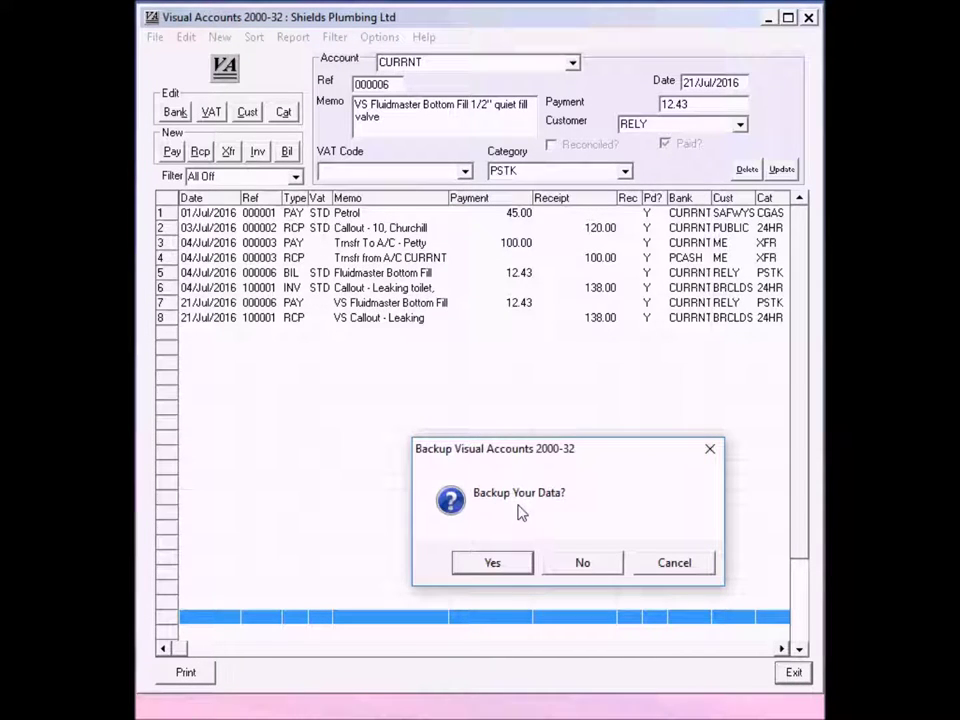
click(492, 564)
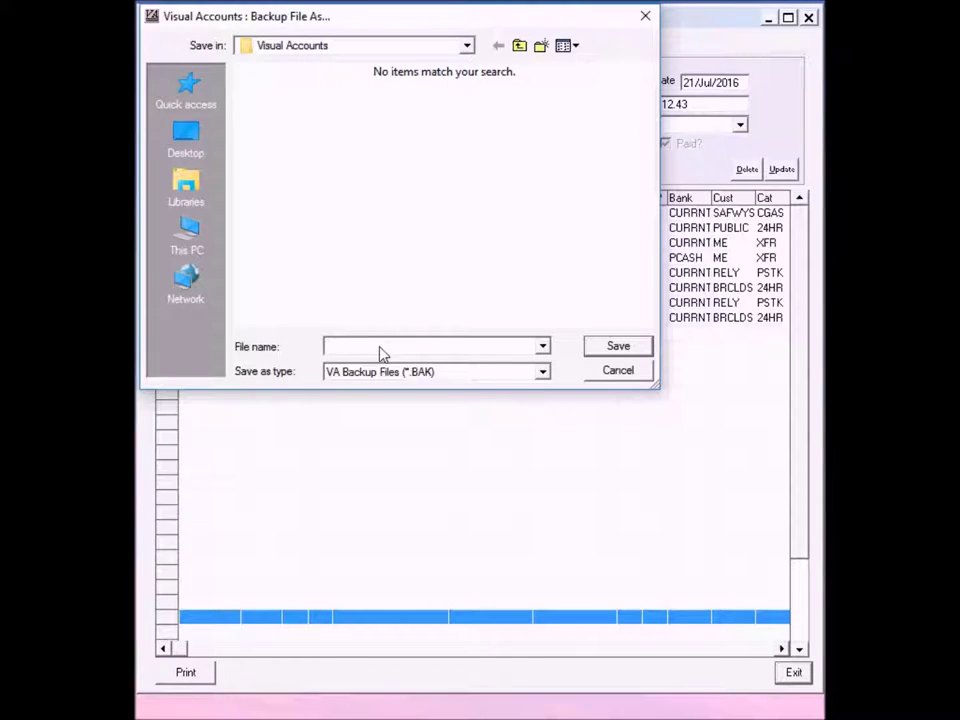
text(2)
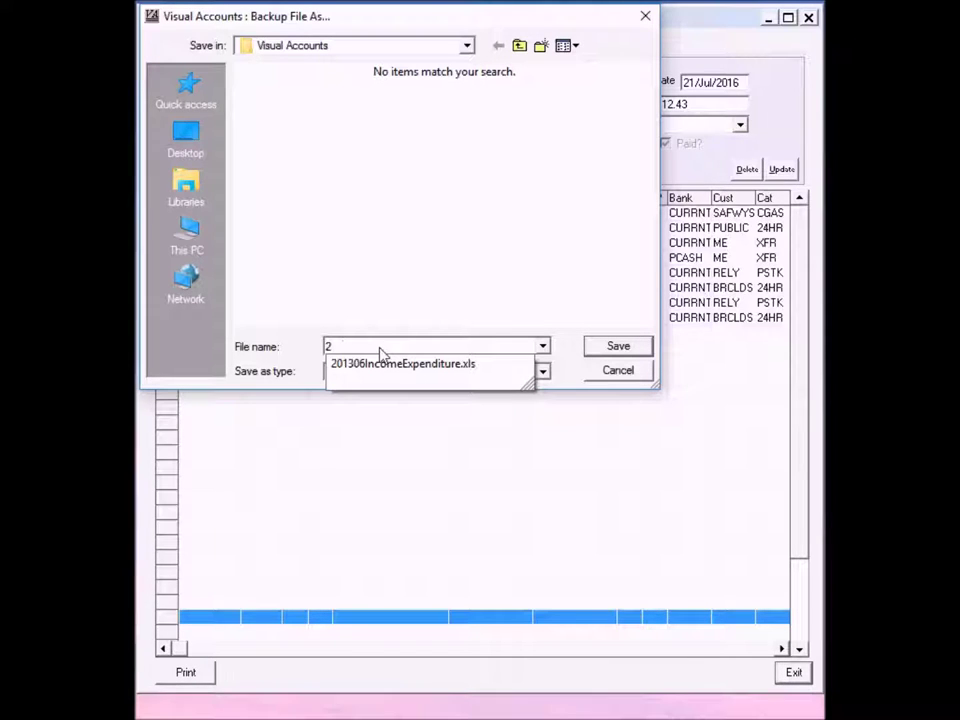
text(016)
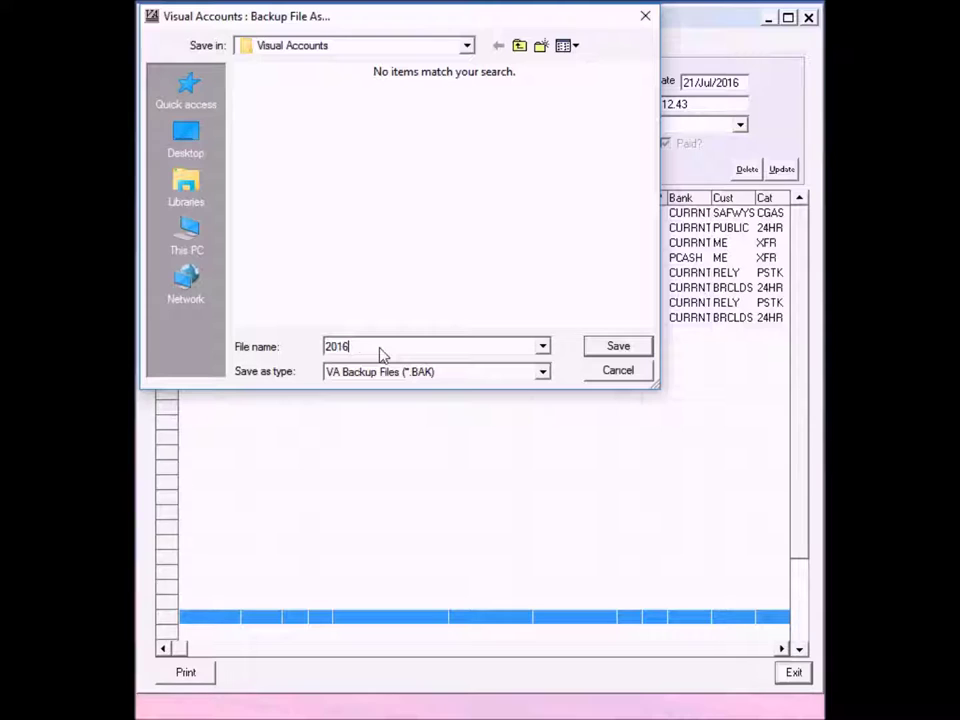
text(0721)
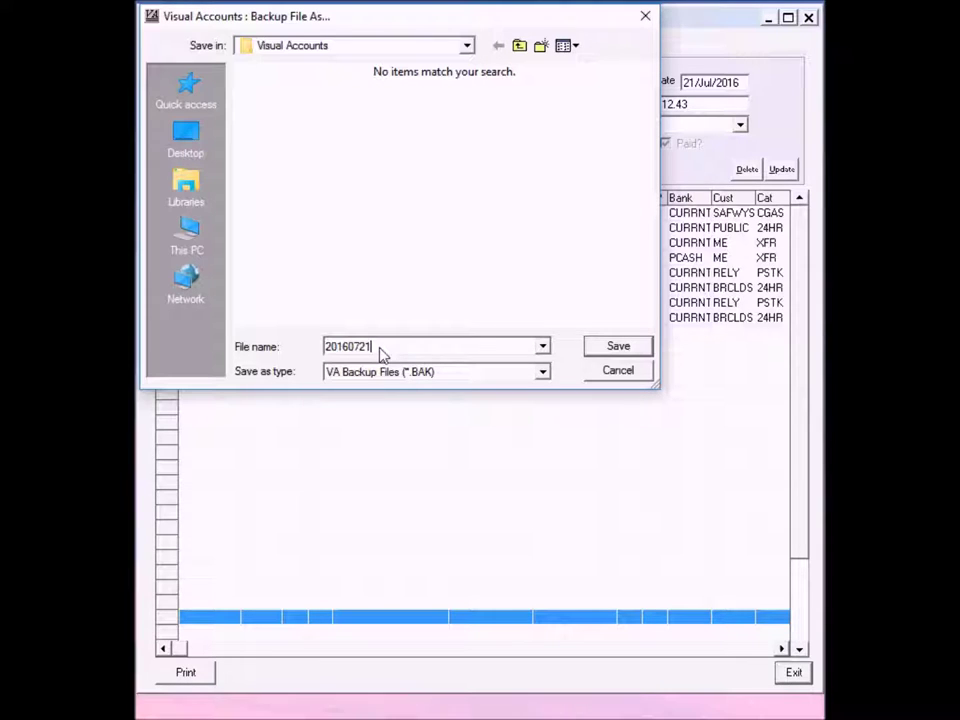